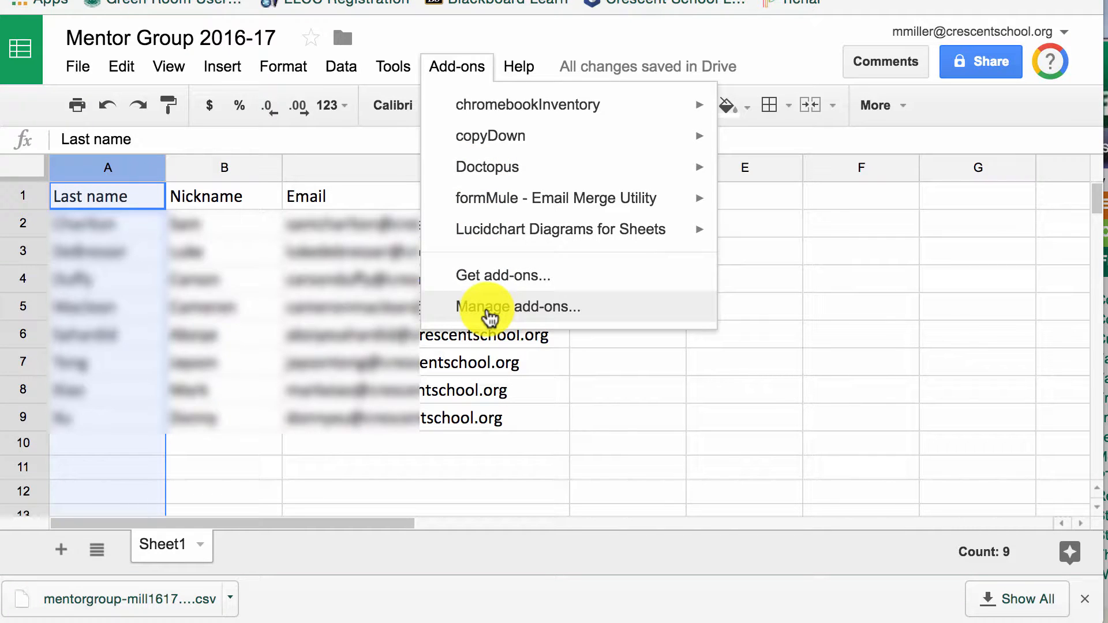
Launch the Doctopus add-on and set its mode to distribute Drive resources to a roster.
mouse_move(492, 175)
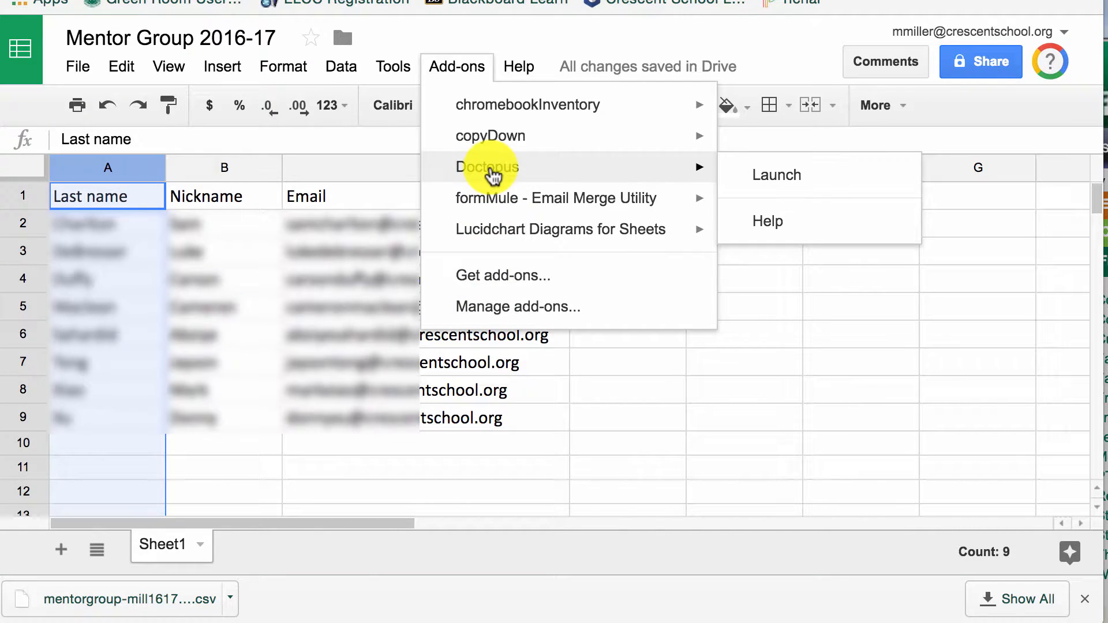
click(758, 181)
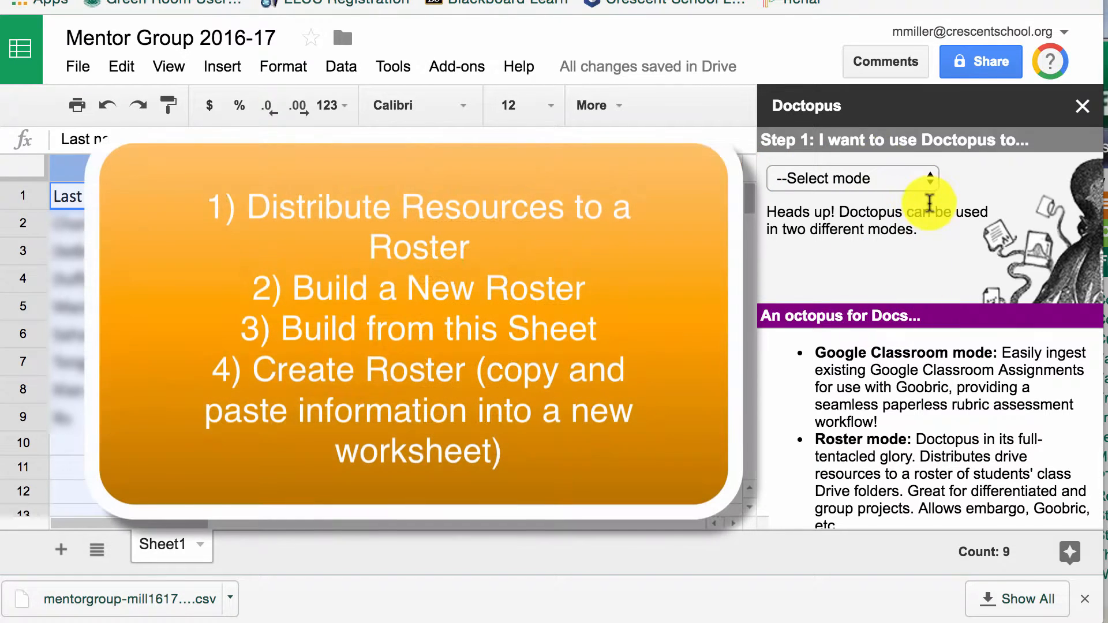
scroll(878, 396, down, 2)
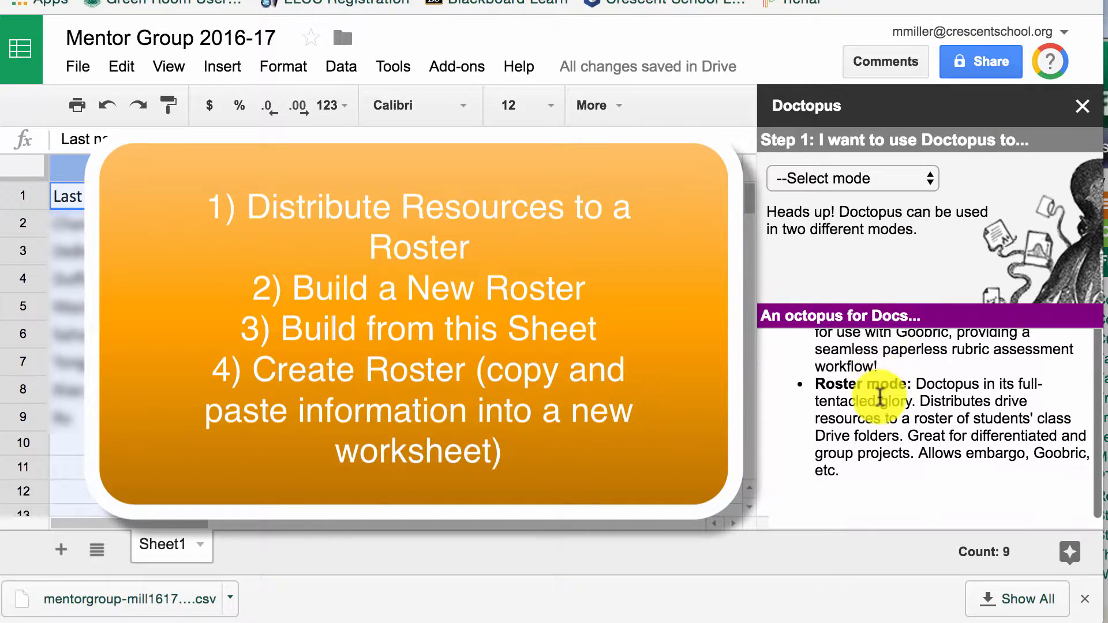
scroll(882, 393, up, 2)
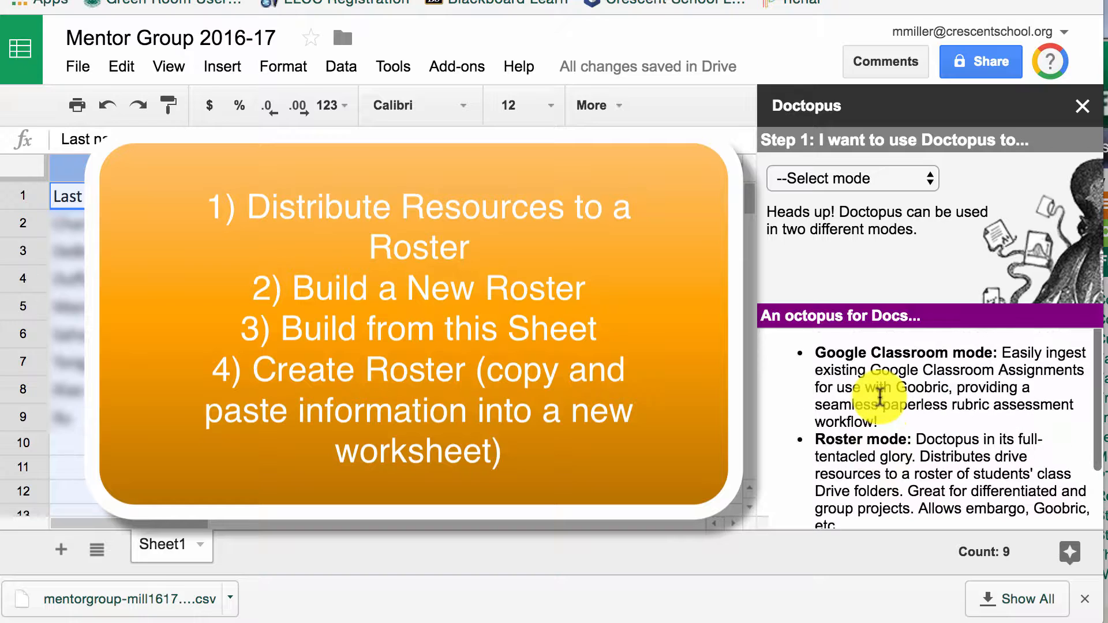
click(930, 180)
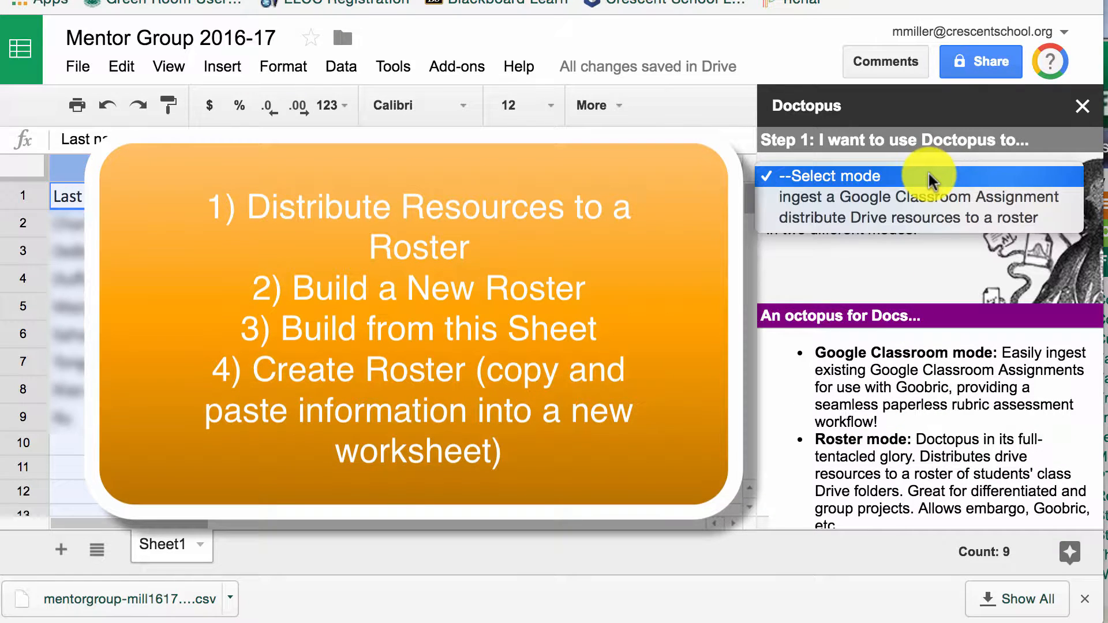
click(921, 219)
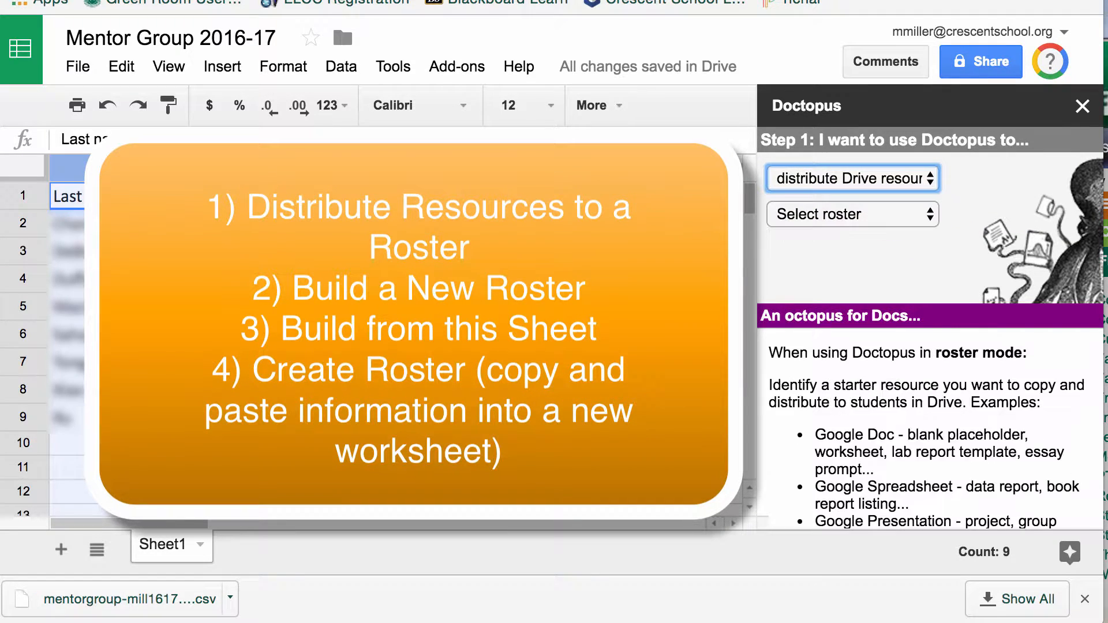
Choose to build a new roster on this Sheet and create the roster worksheet.
click(918, 220)
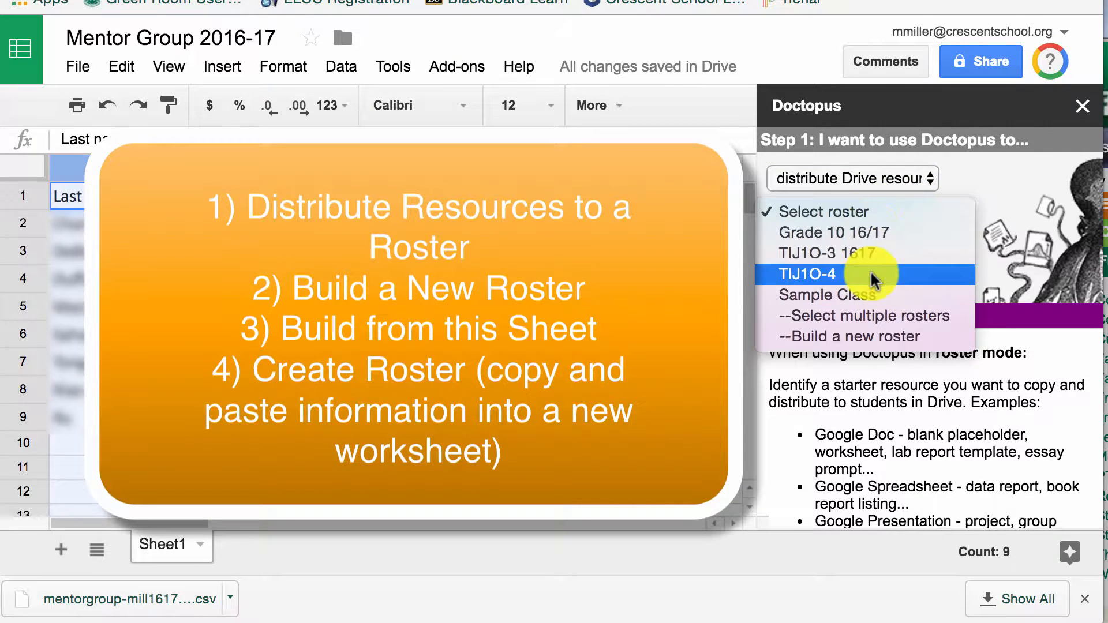
click(860, 336)
click(922, 249)
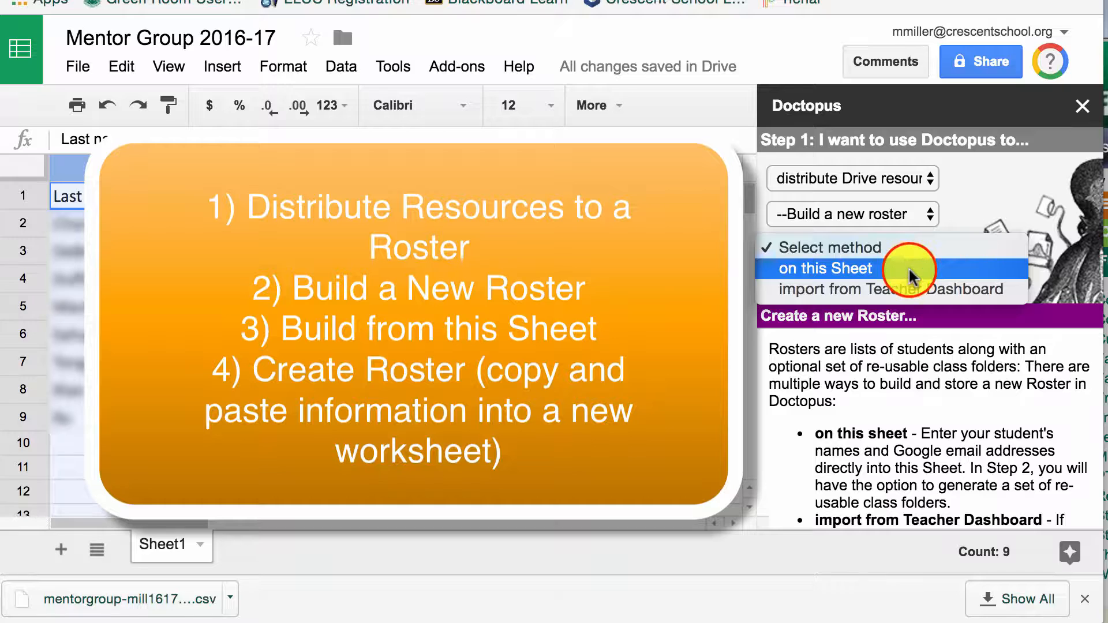
click(910, 270)
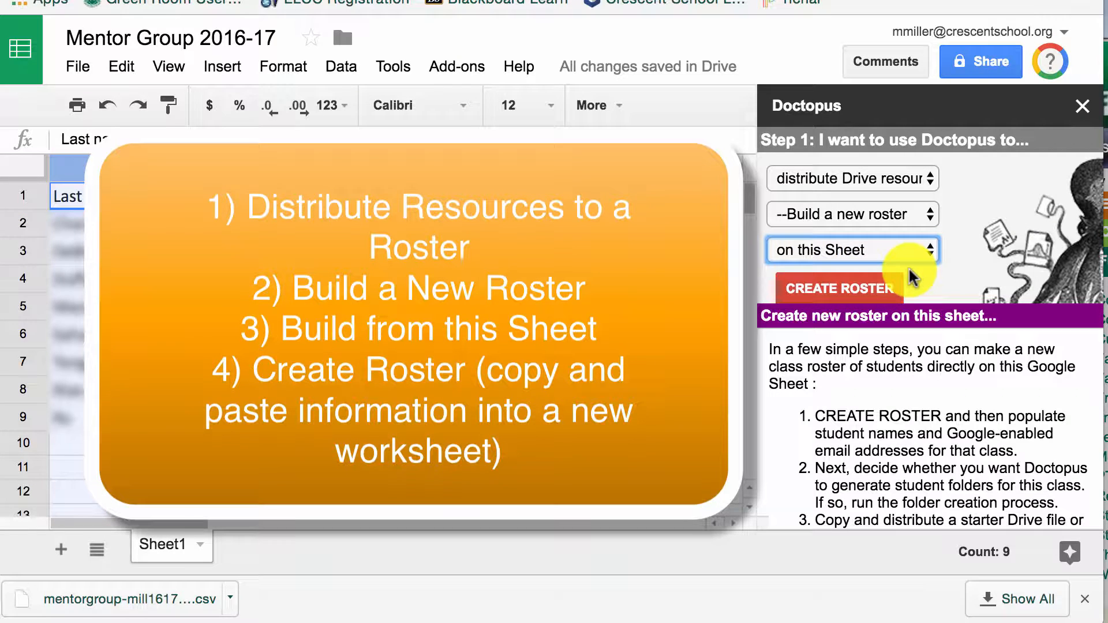
click(861, 289)
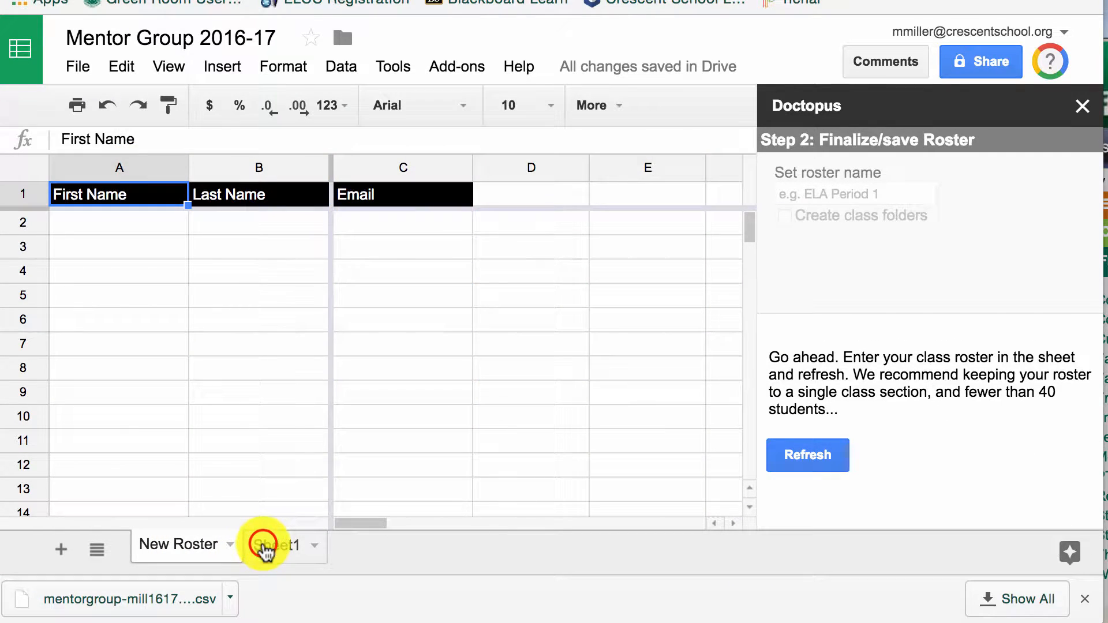
Copy the student nicknames from Sheet1 B2:B9 into the First Name column of New Roster, starting at A2.
click(265, 549)
drag(214, 224, 214, 417)
click(173, 544)
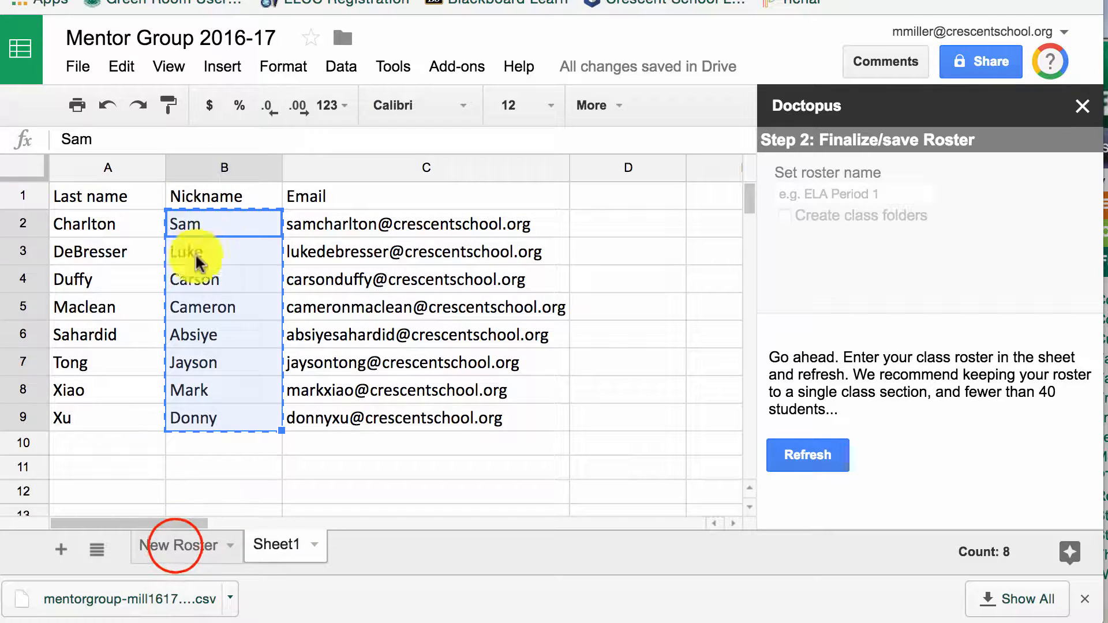
click(134, 225)
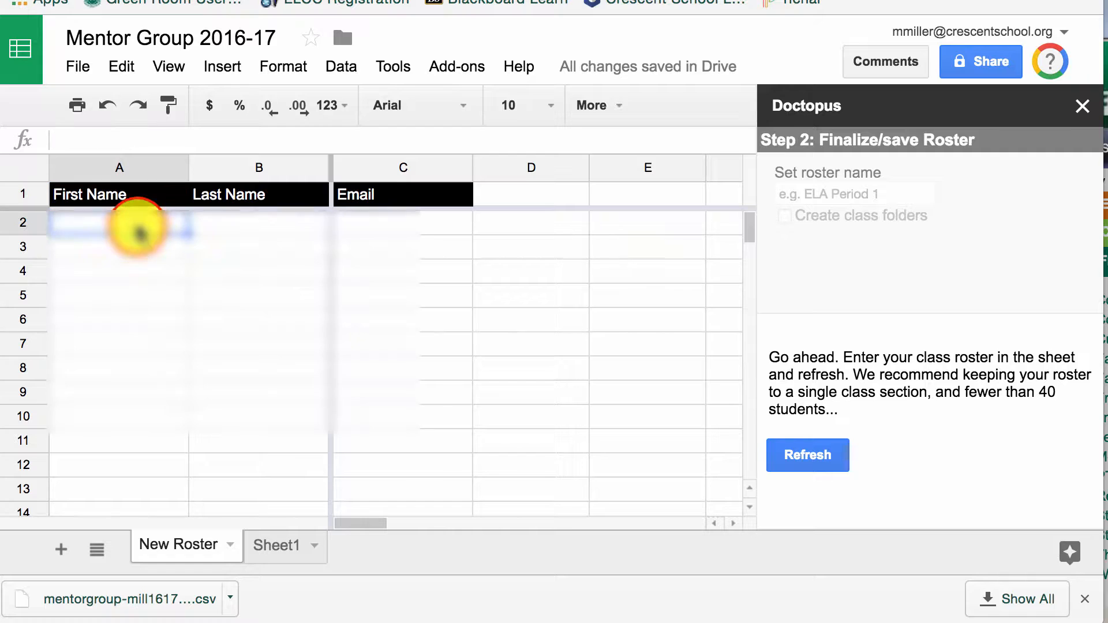
key(ctrl+v)
Copy the students' last names from Sheet1 A2:A9 into the Last Name column of New Roster, starting at B2.
click(266, 545)
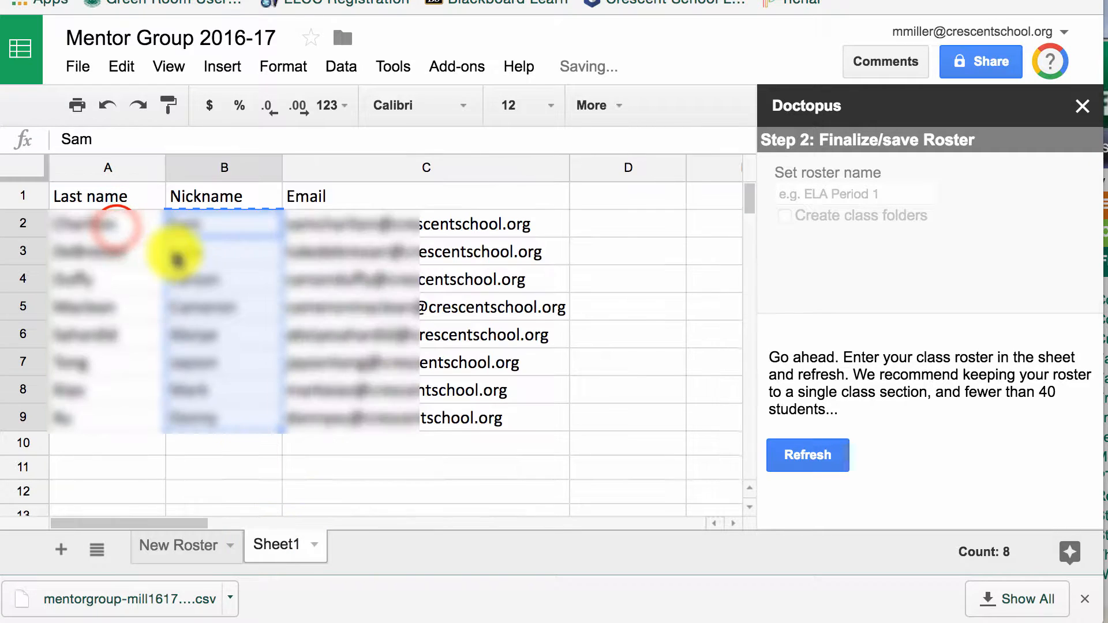
drag(111, 224, 110, 417)
click(160, 553)
click(247, 223)
key(ctrl+v)
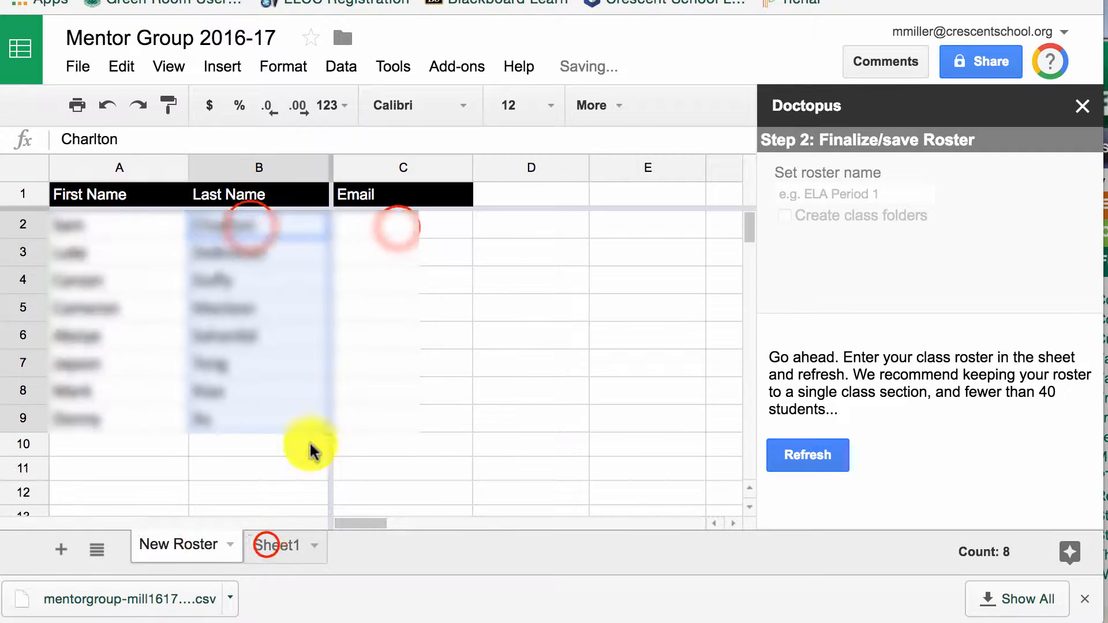
Copy the student email addresses from Sheet1 C2:C9 into the Email column of New Roster, starting at C2.
click(276, 545)
drag(395, 226, 372, 416)
key(ctrl+c)
click(175, 545)
click(403, 237)
key(ctrl+v)
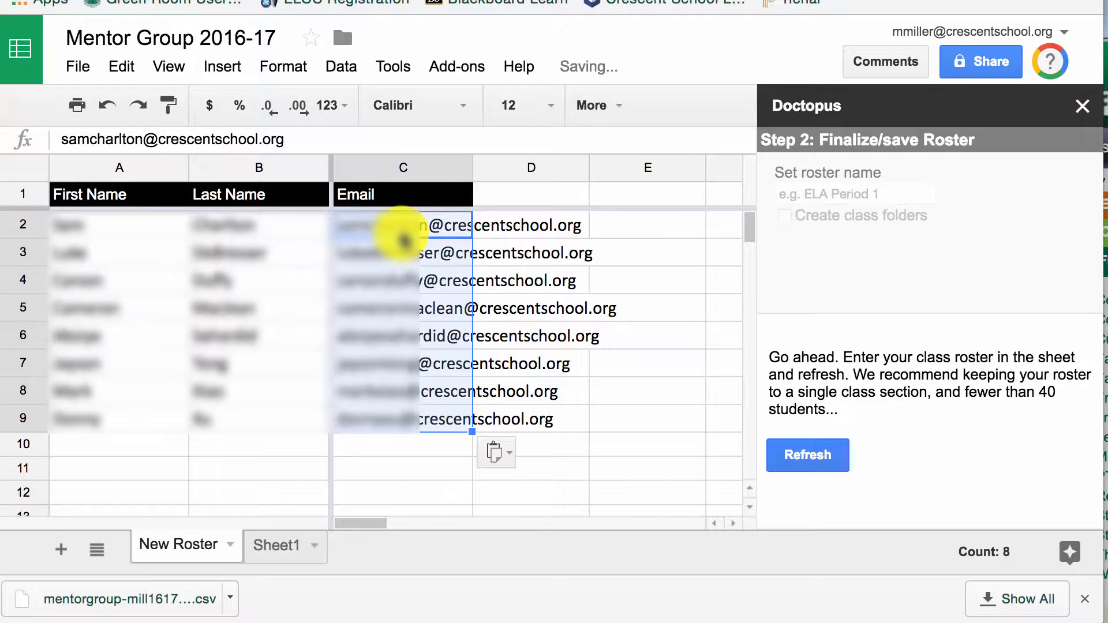
Refresh Doctopus to load the filled-in roster and name the roster "Mentor Group 1617".
click(802, 455)
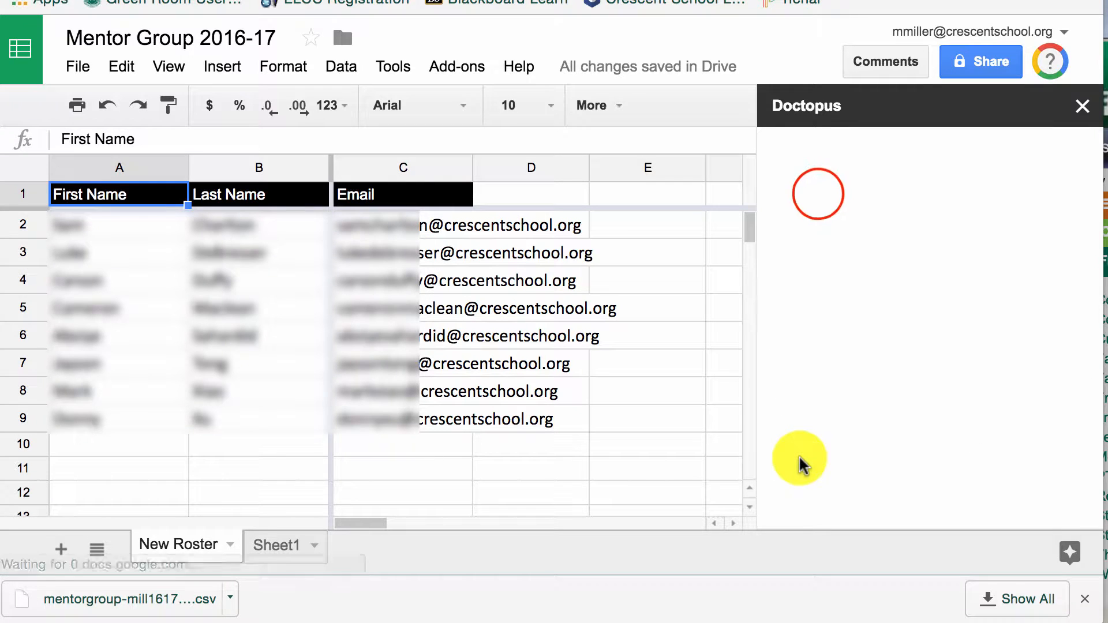
click(818, 194)
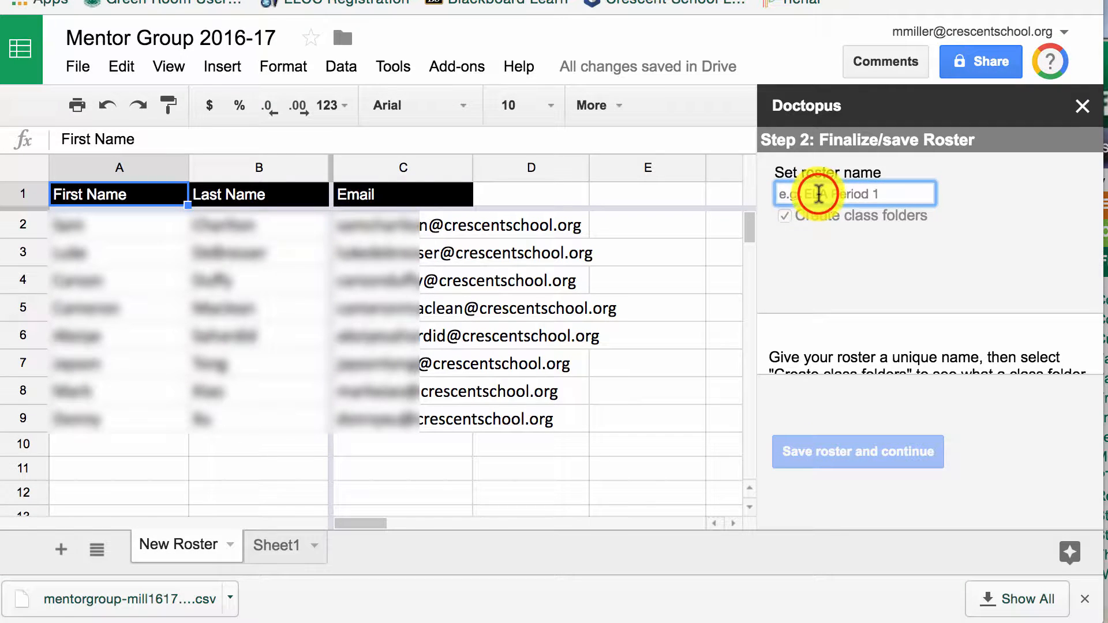
text(Mentor)
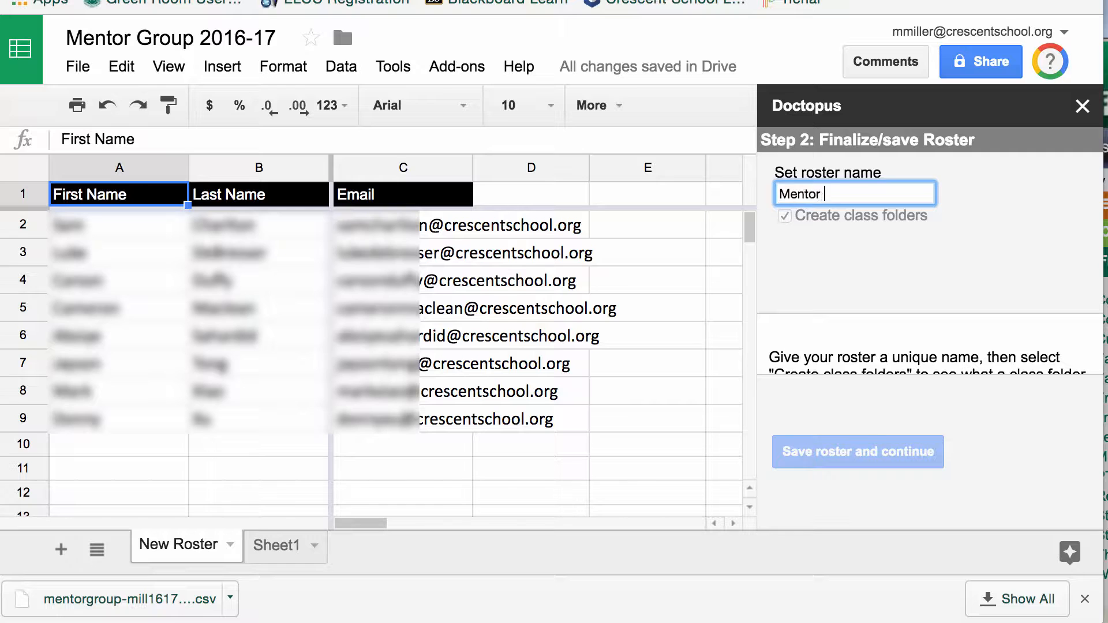
text( Group )
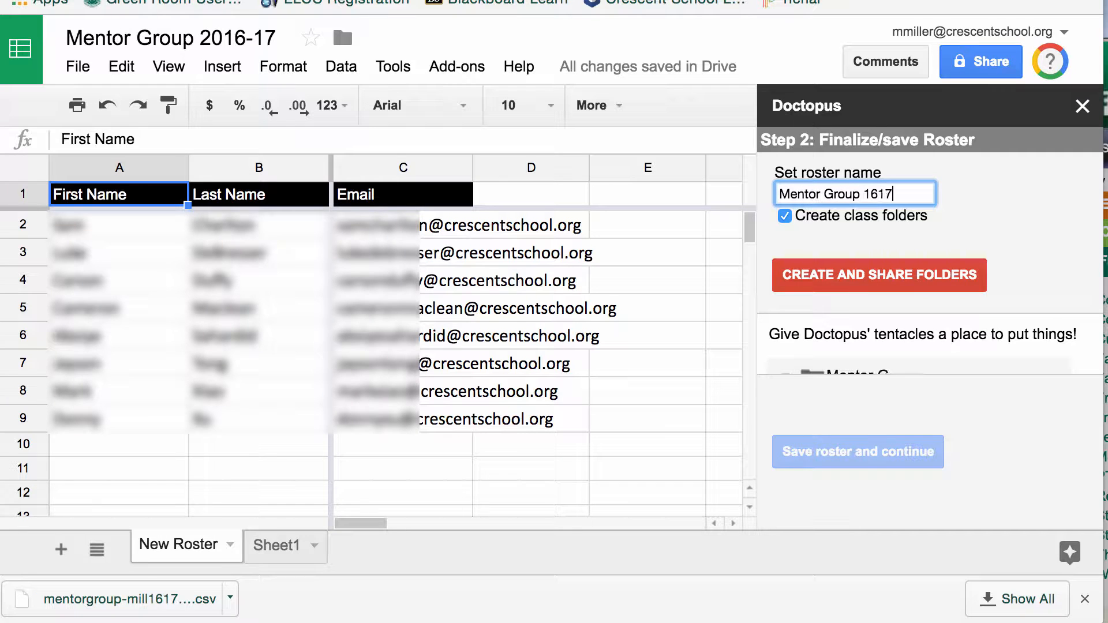
text(1617)
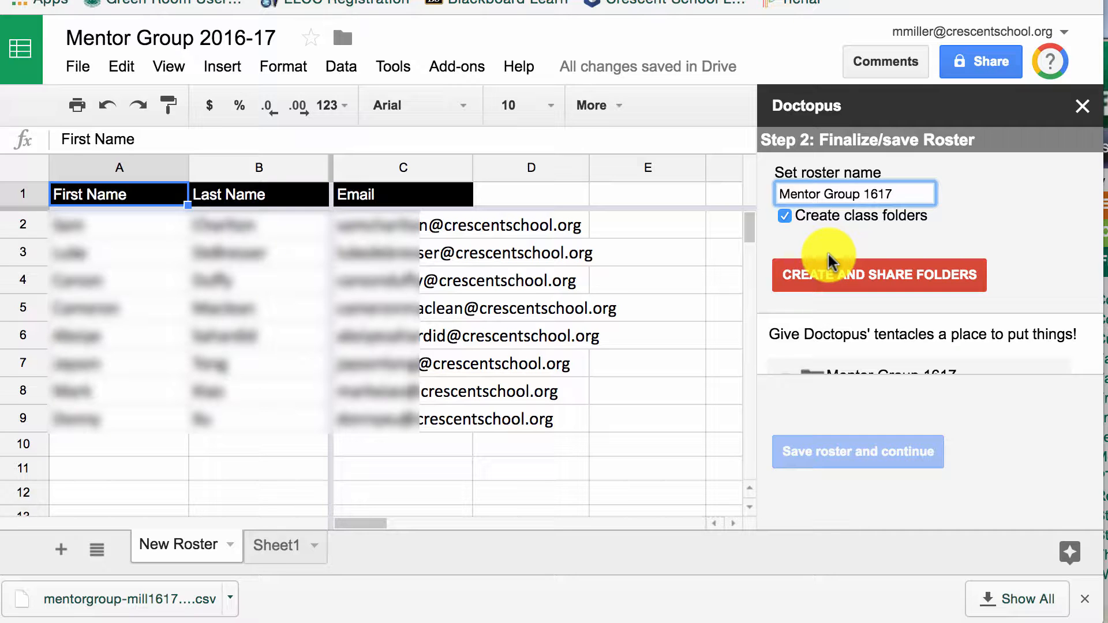
Check the proposed class folder structure, turn off creating class folders, and save the roster to continue.
scroll(863, 335, down, 2)
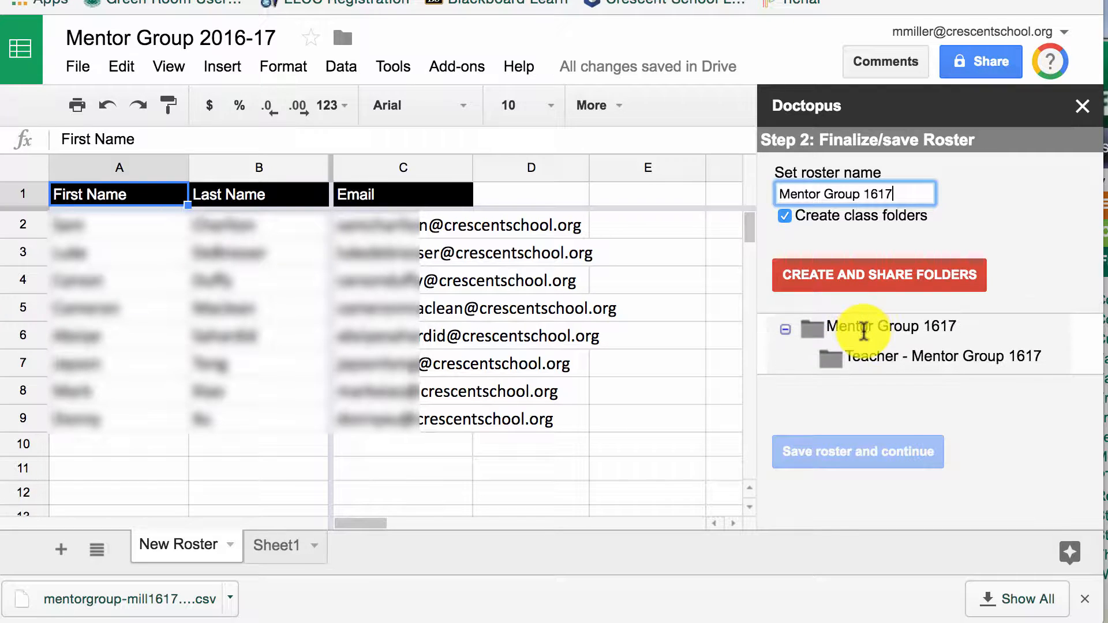
scroll(878, 352, down, 3)
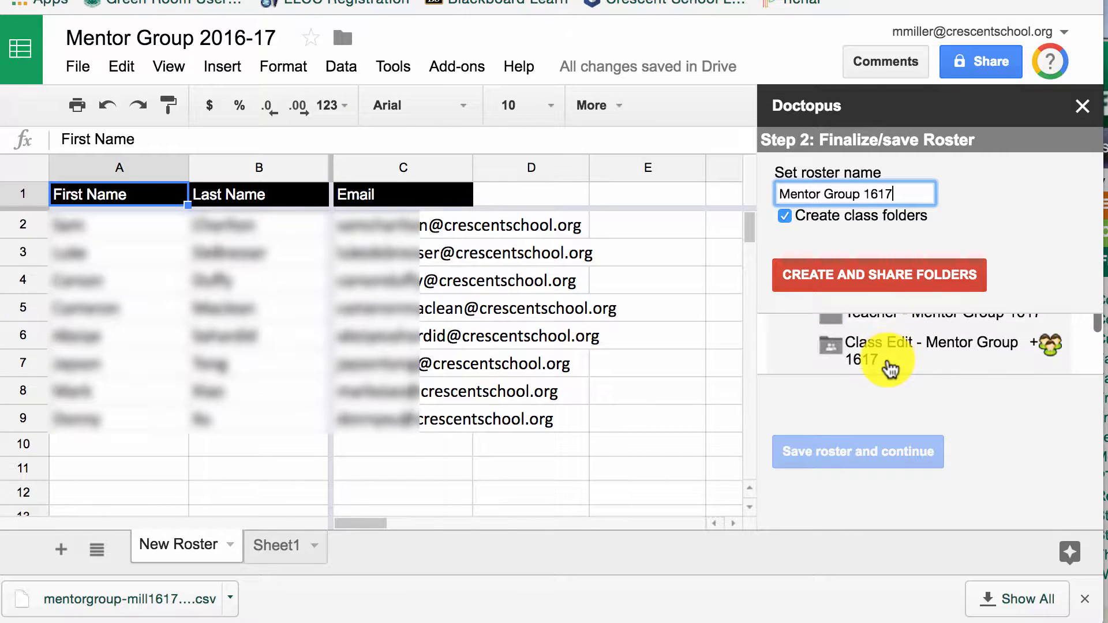
scroll(890, 368, down, 6)
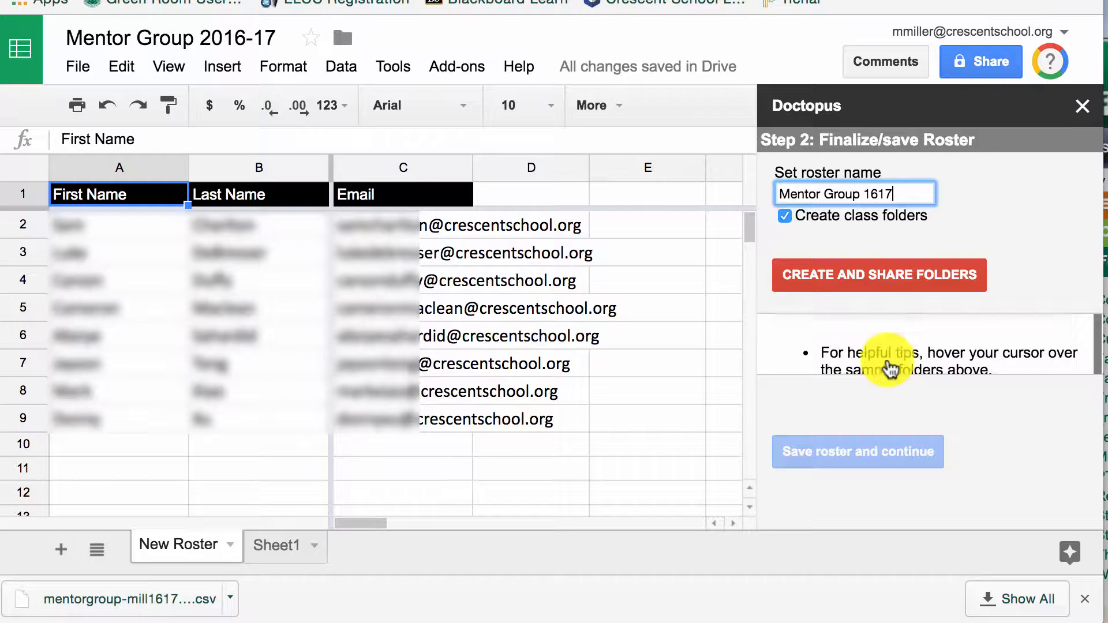
scroll(888, 360, up, 10)
click(783, 217)
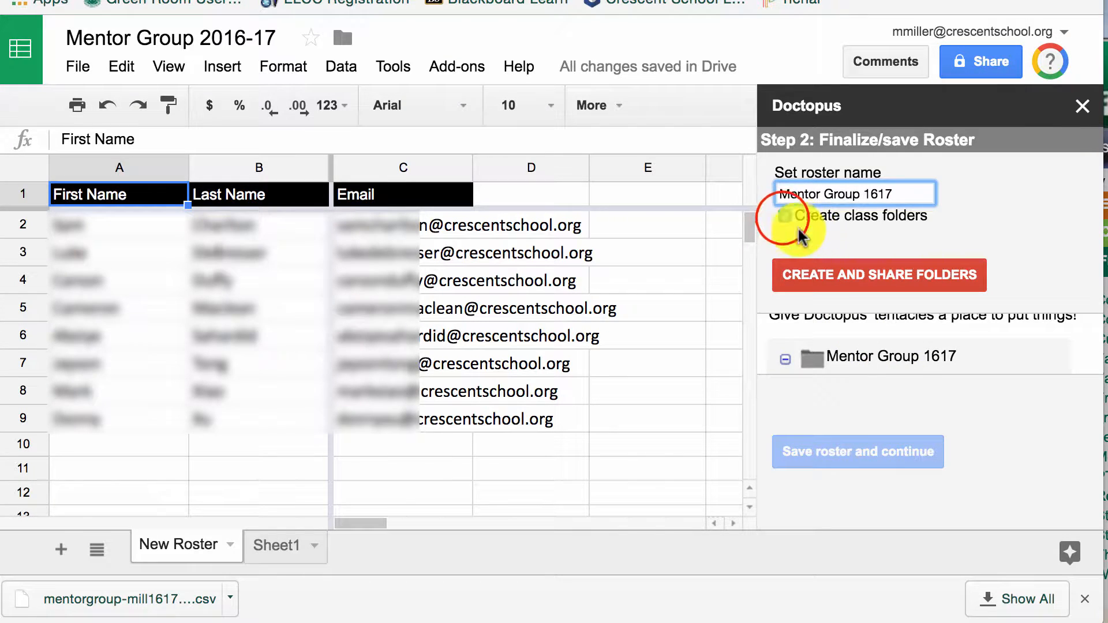
click(782, 216)
click(784, 218)
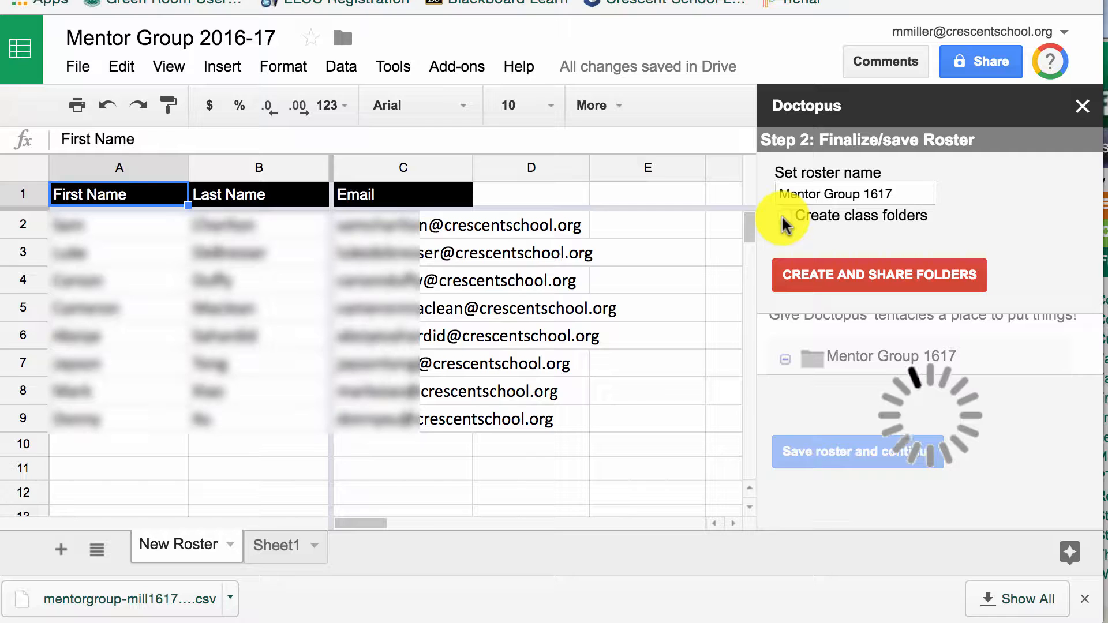
click(821, 450)
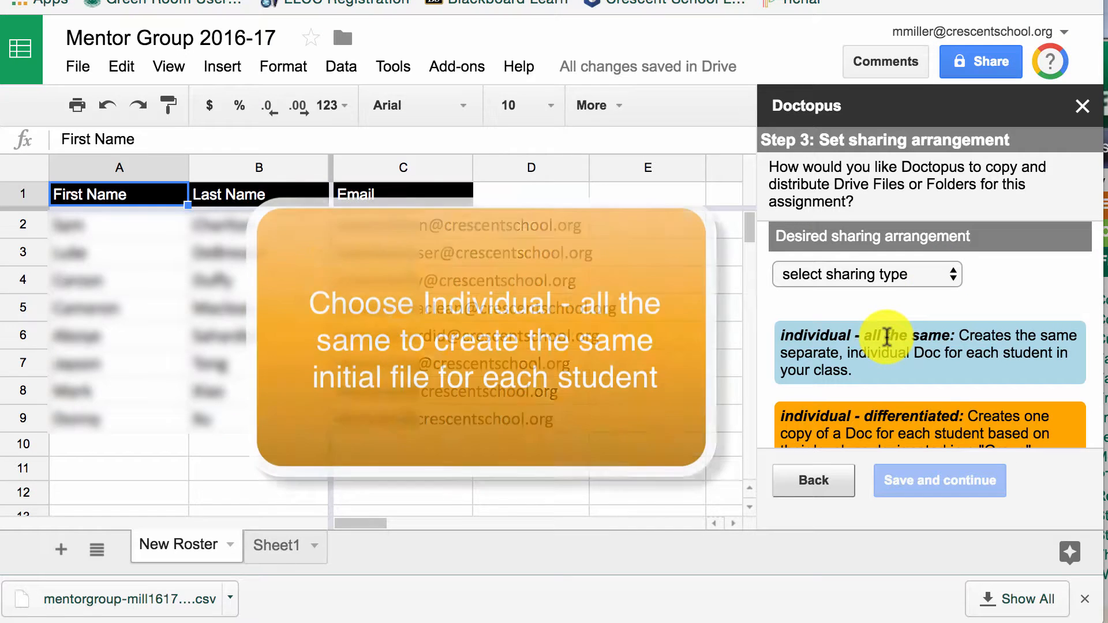
Set the desired sharing arrangement to "individual - all the same".
scroll(887, 336, down, 2)
click(947, 264)
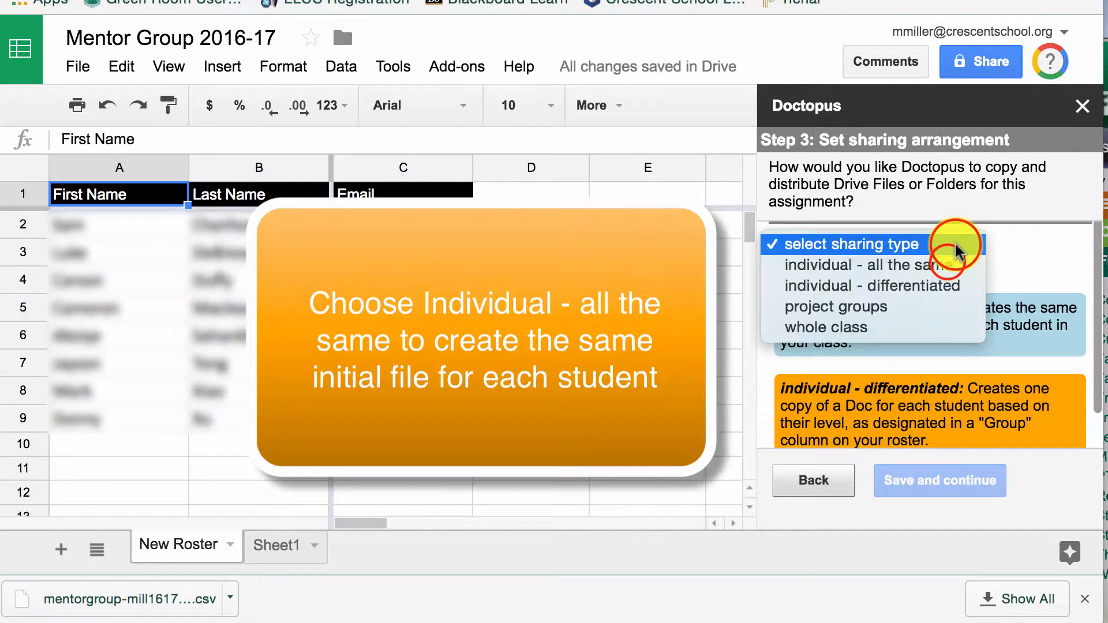
click(946, 265)
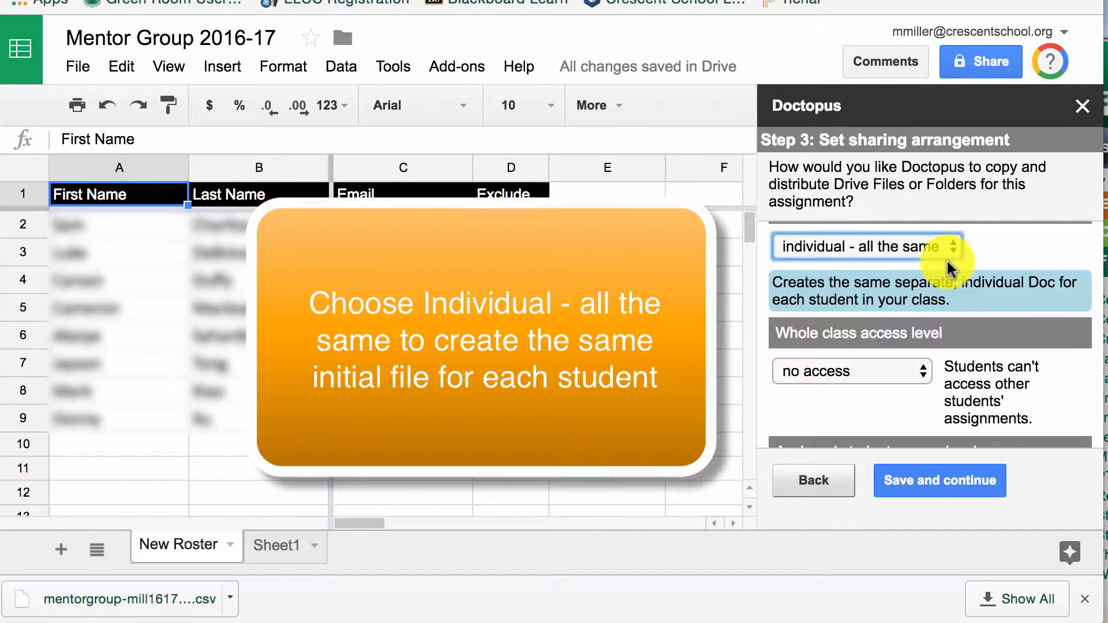
Set the assigned student access level to "allow view only" and save the sharing arrangement without adding co-teachers.
scroll(930, 297, down, 3)
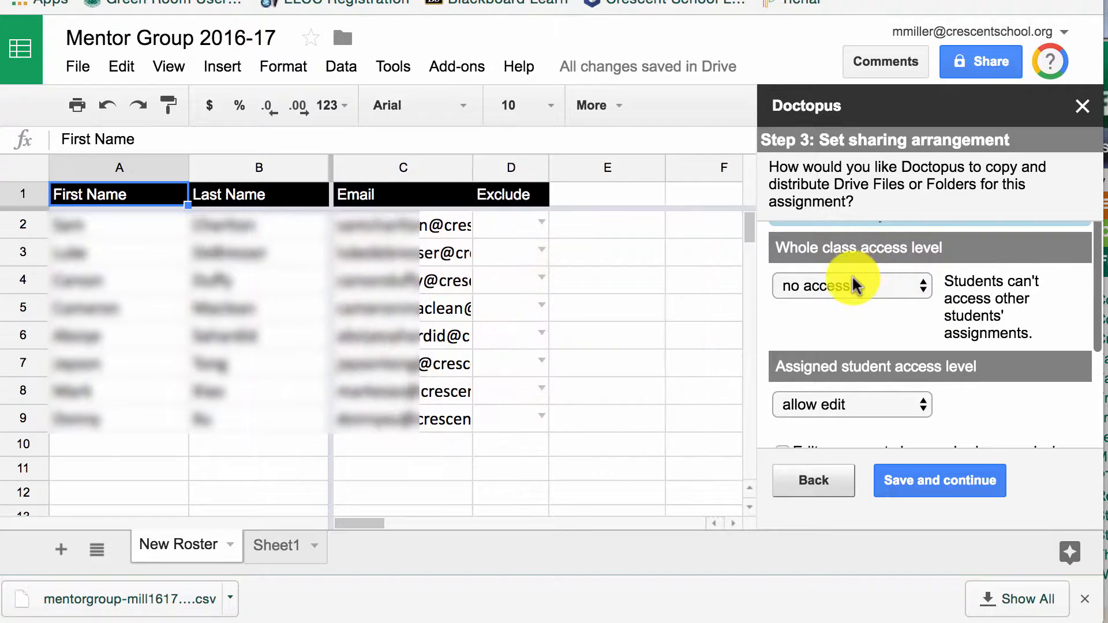
scroll(927, 291, down, 3)
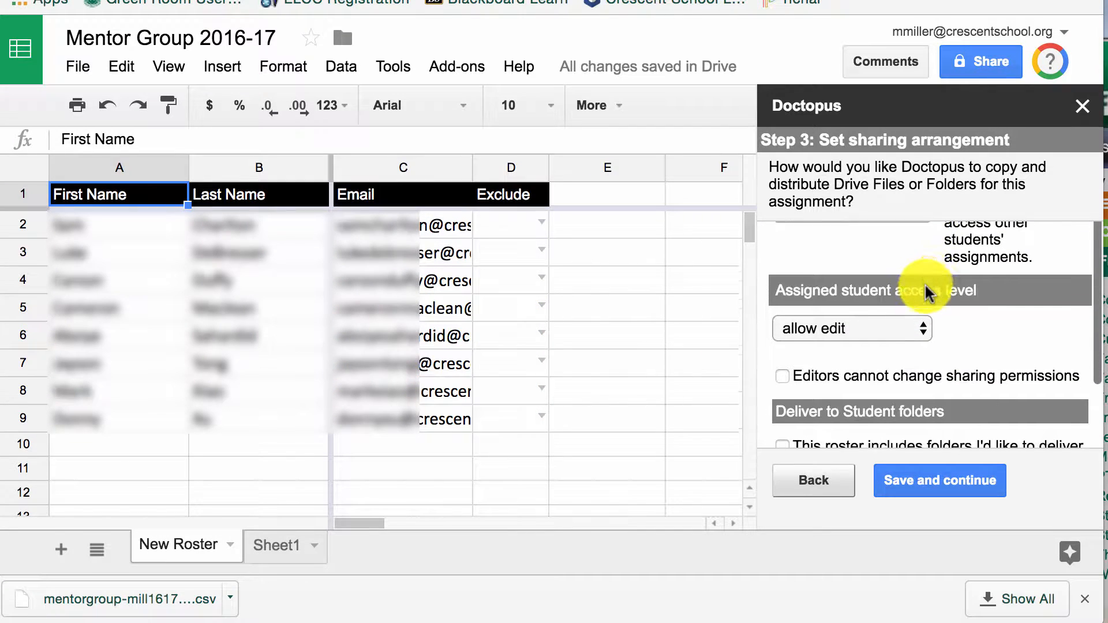
click(926, 324)
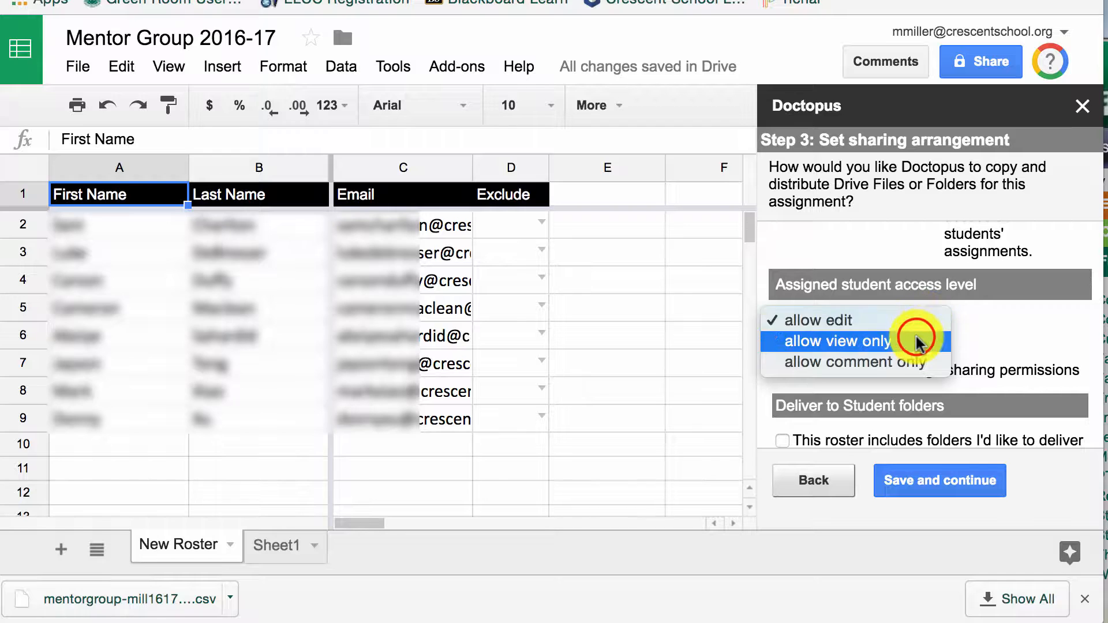
click(915, 340)
scroll(916, 334, down, 2)
scroll(915, 333, down, 5)
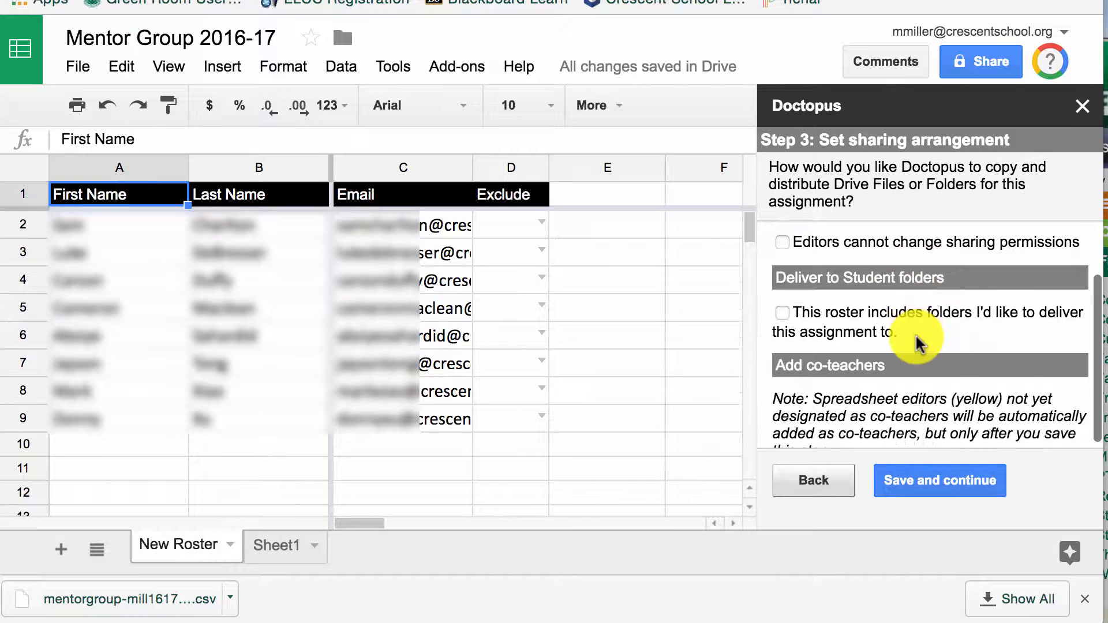
scroll(902, 298, down, 5)
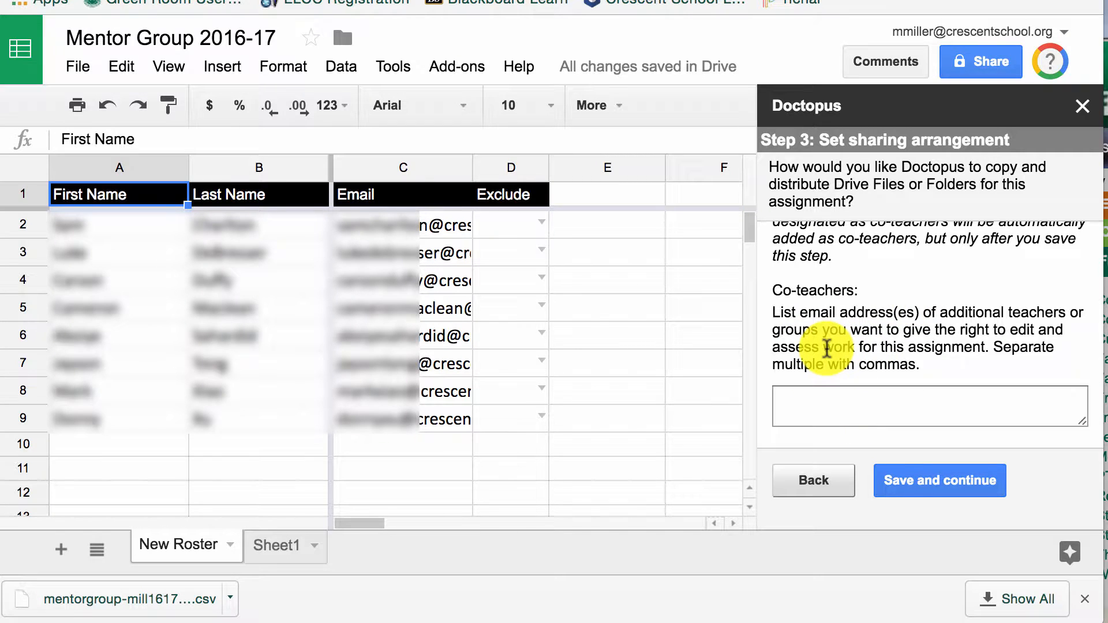
click(905, 484)
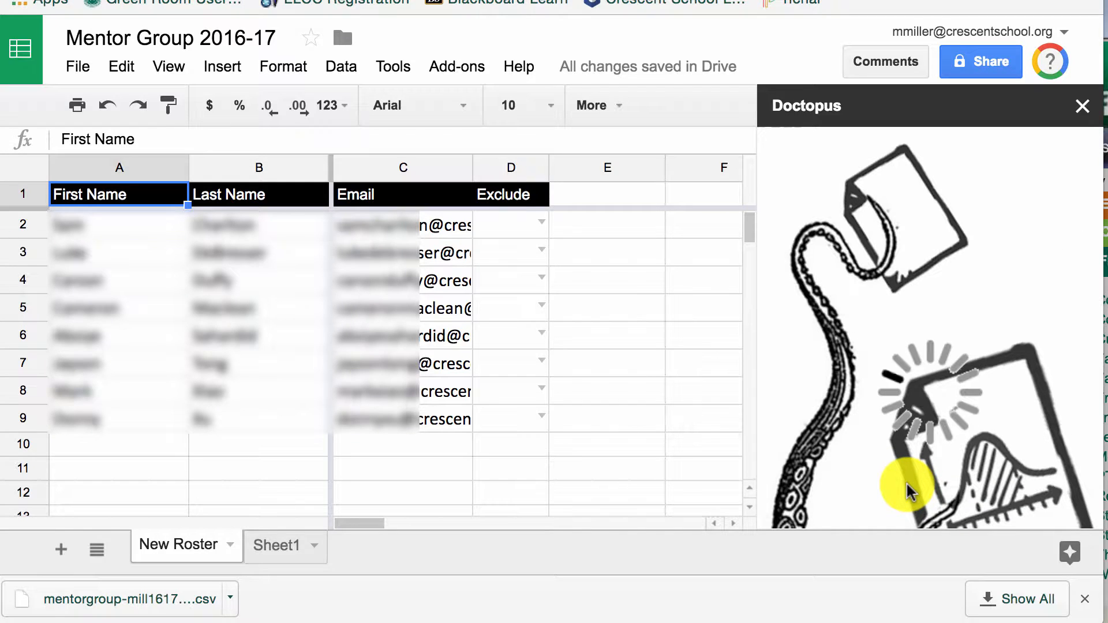
Choose the Mentor Group 1617 folder as the folder holding the assignment templates.
click(851, 211)
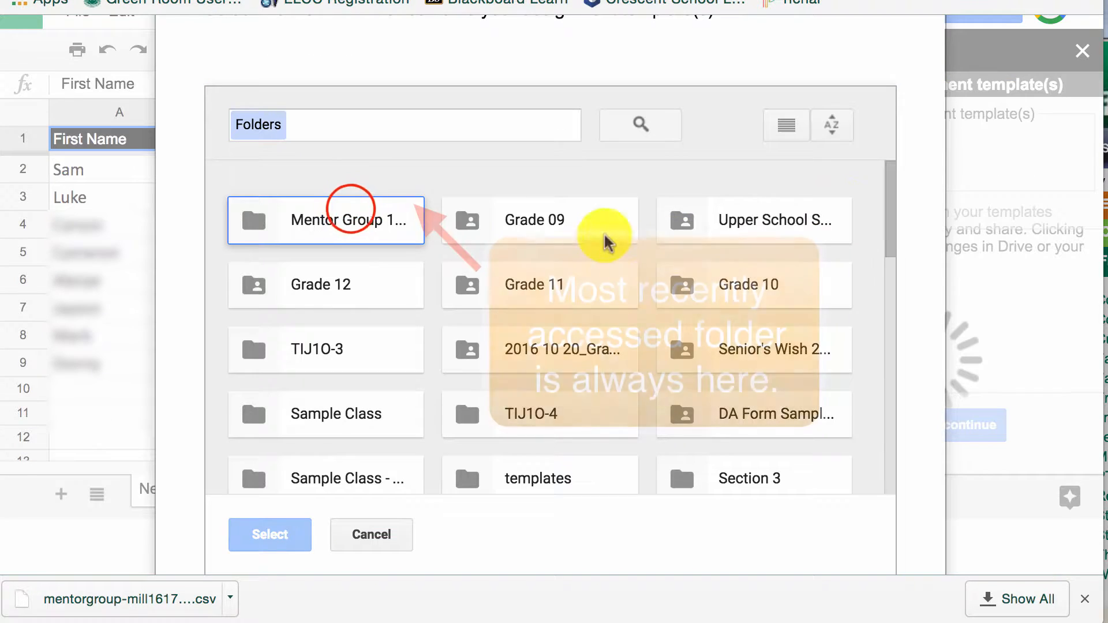
click(350, 211)
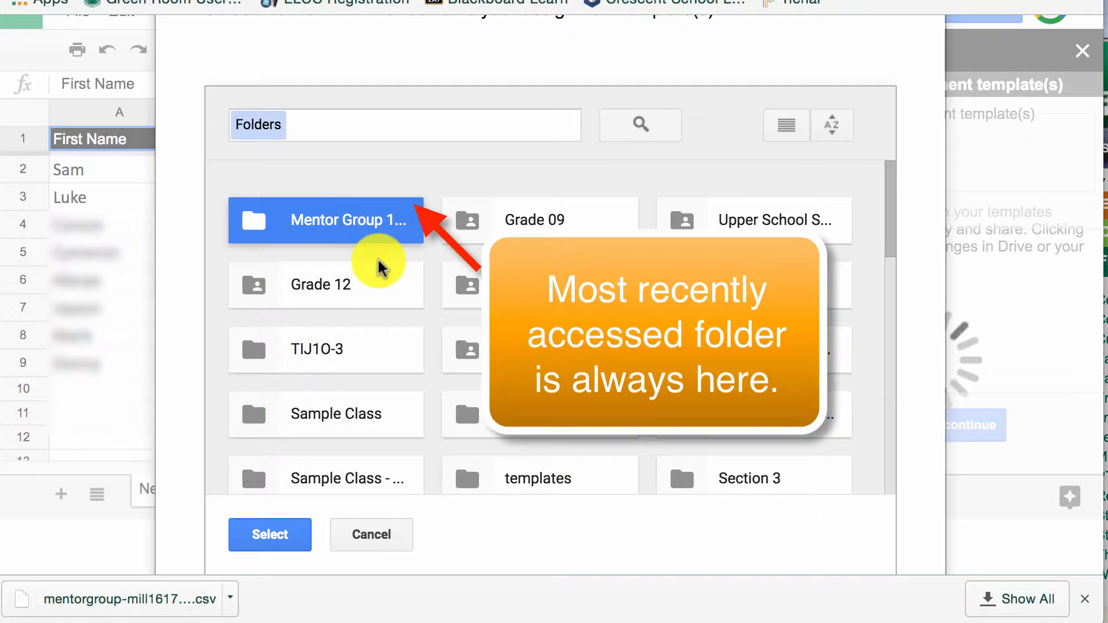
click(269, 539)
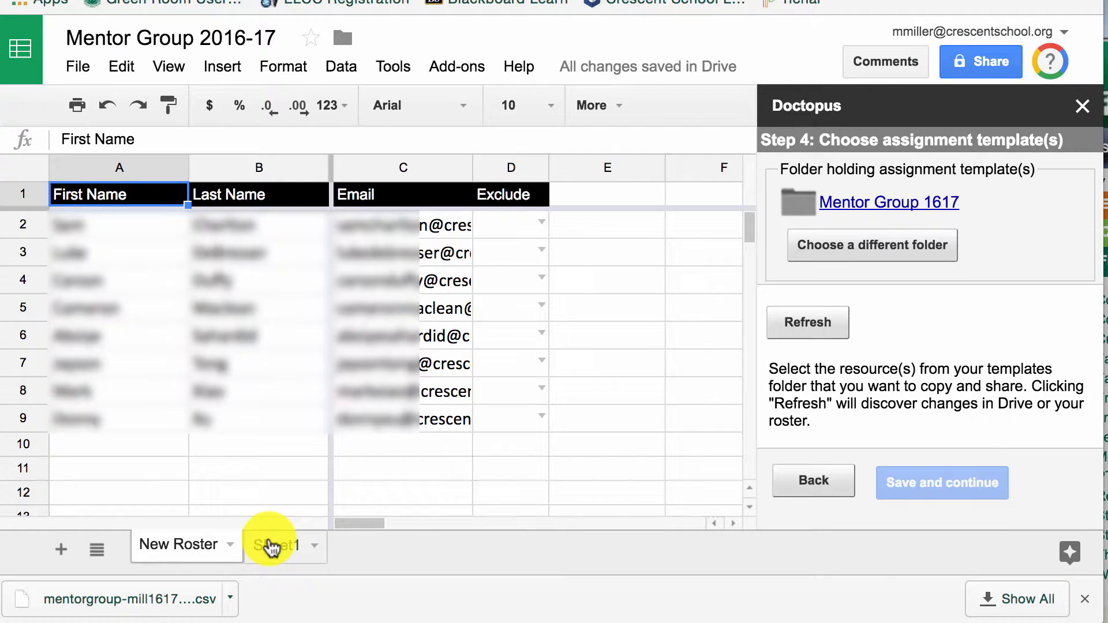
Change the folder holding the assignment templates to the "templates" folder.
click(860, 243)
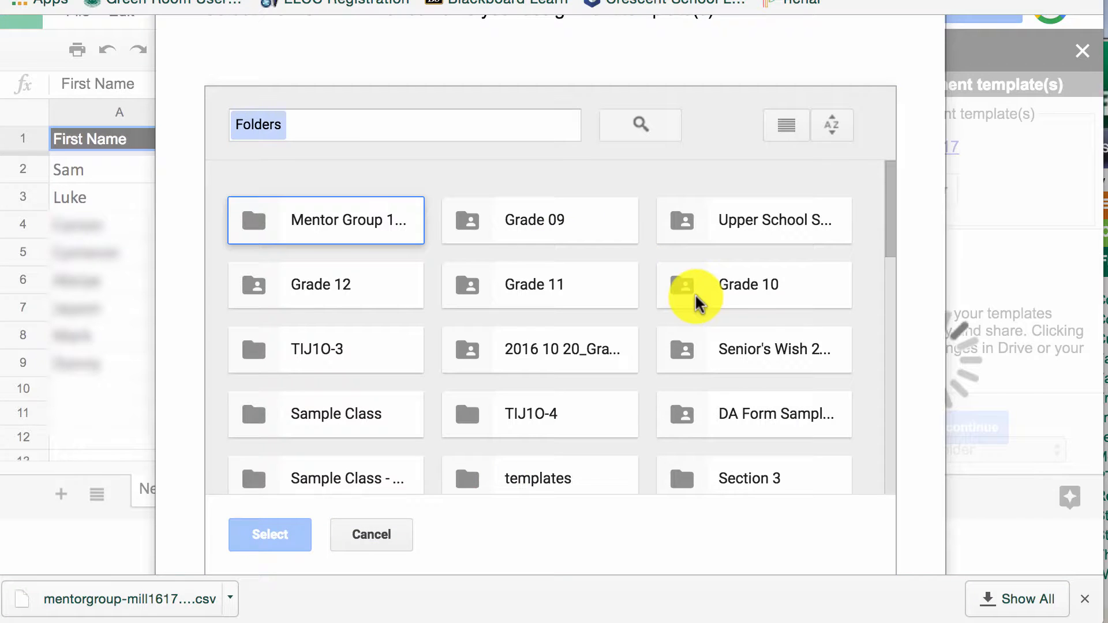
click(504, 476)
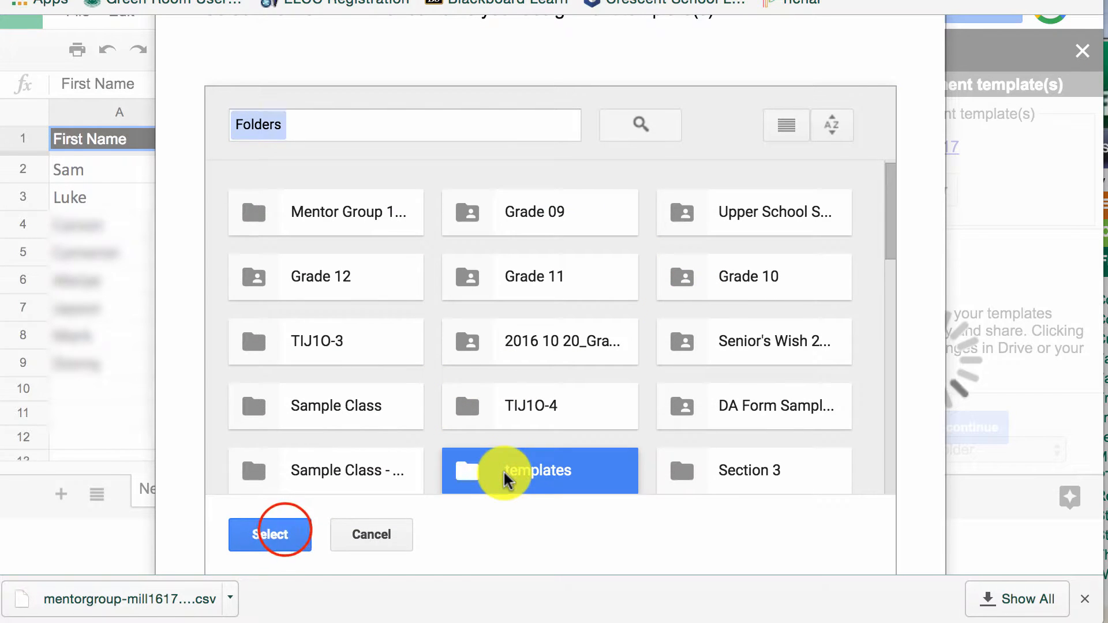
click(283, 532)
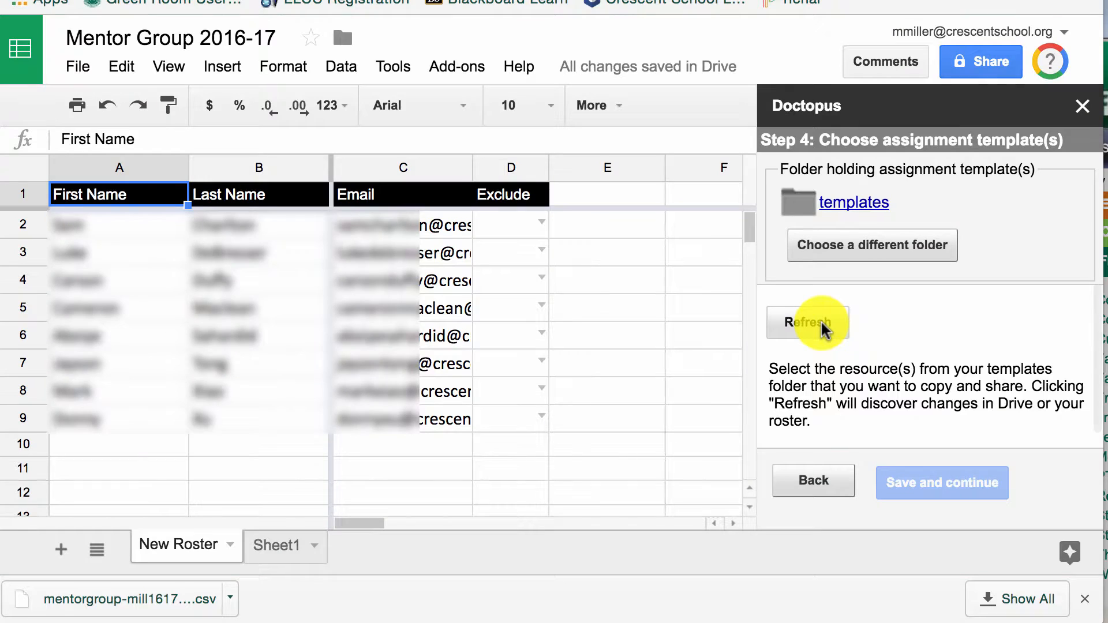
Refresh the template list, select the Mentor Group Observations 2016-17 document as the template, and save to continue.
click(804, 321)
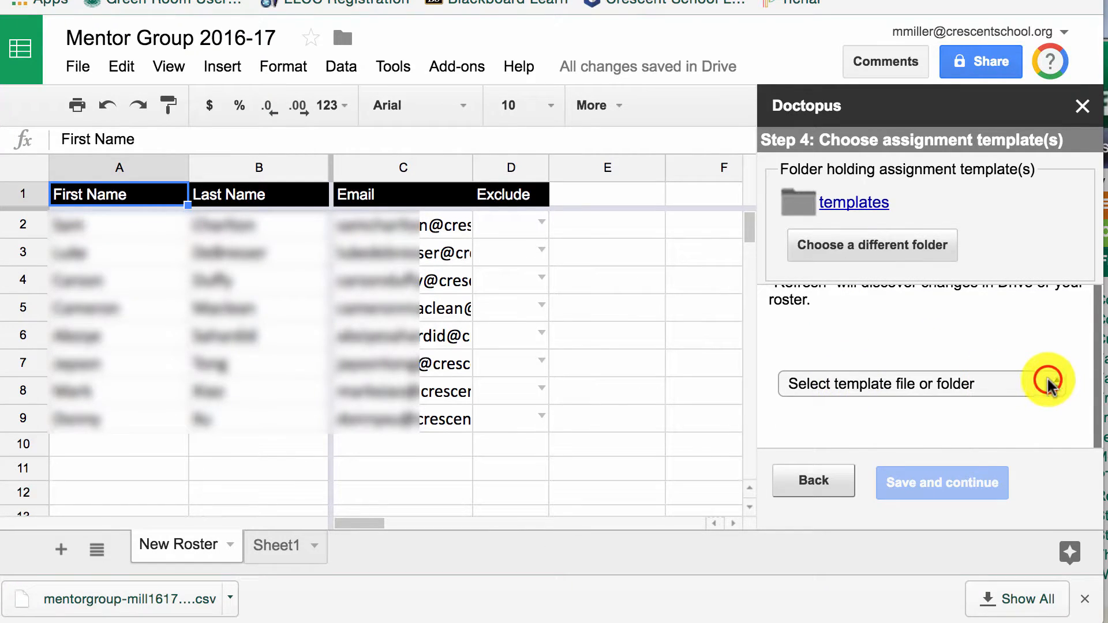
click(1047, 383)
click(1042, 399)
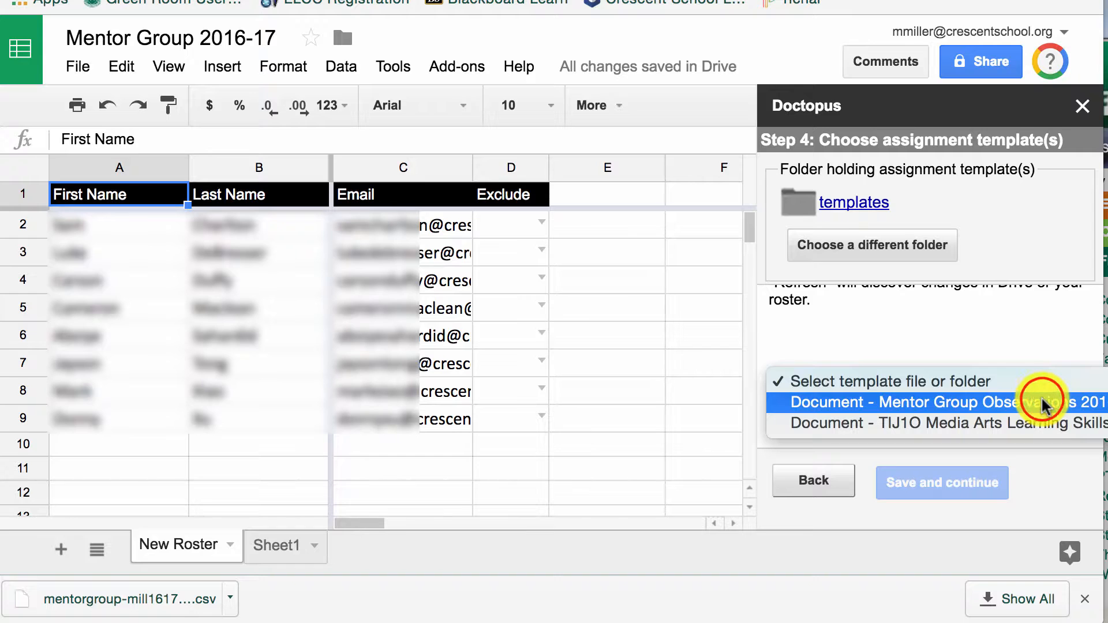
click(959, 487)
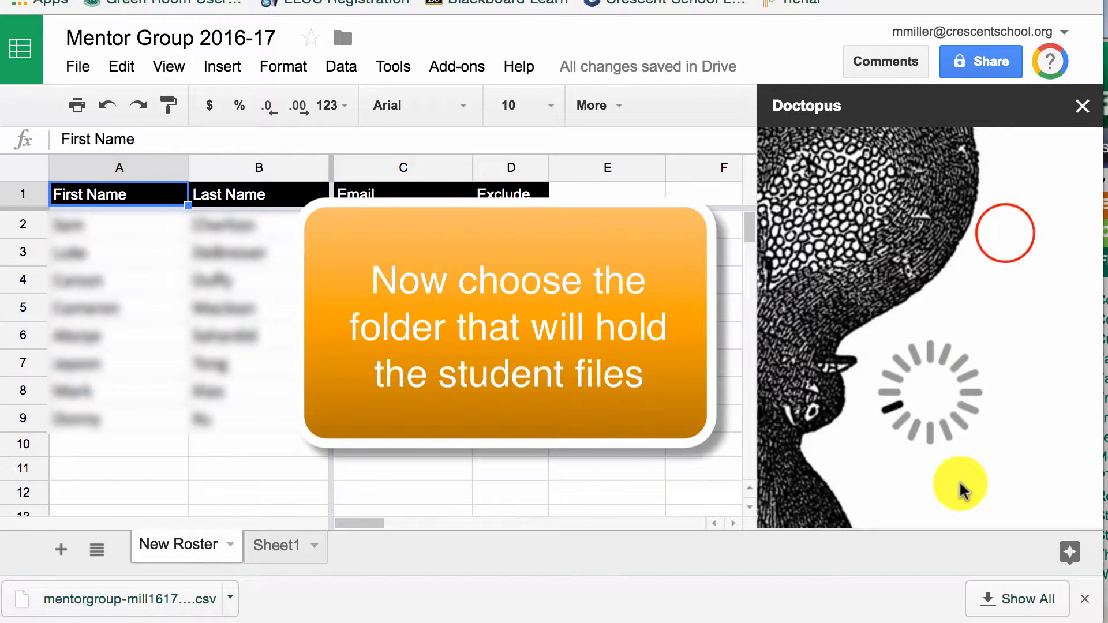
Set the existing Mentor Group 1617 folder as the assignment folder that holds the student files.
click(1004, 238)
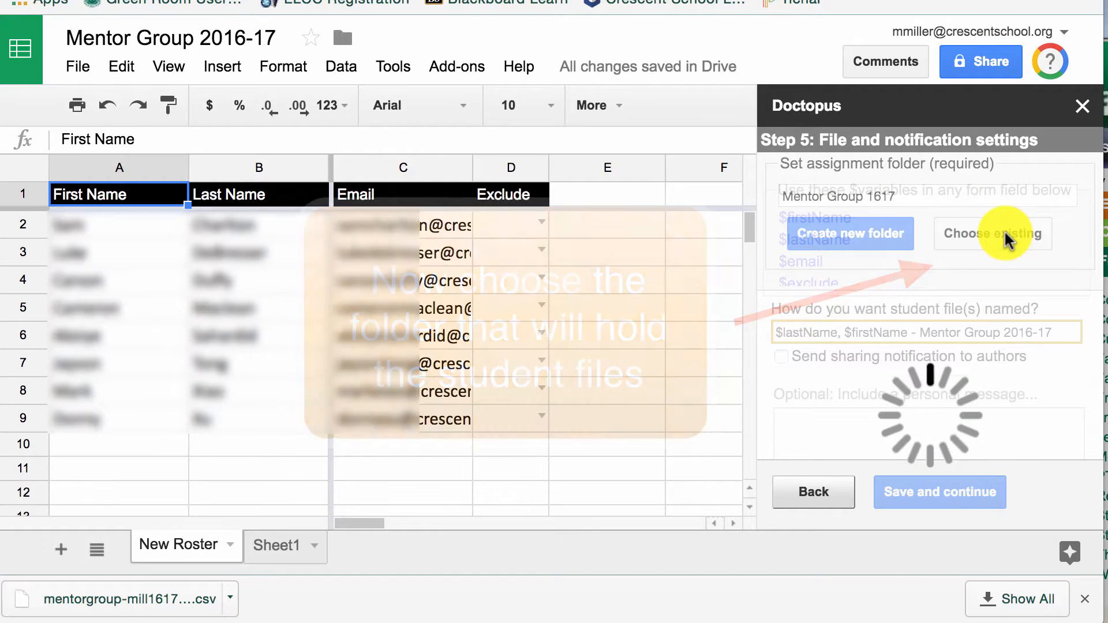
click(312, 216)
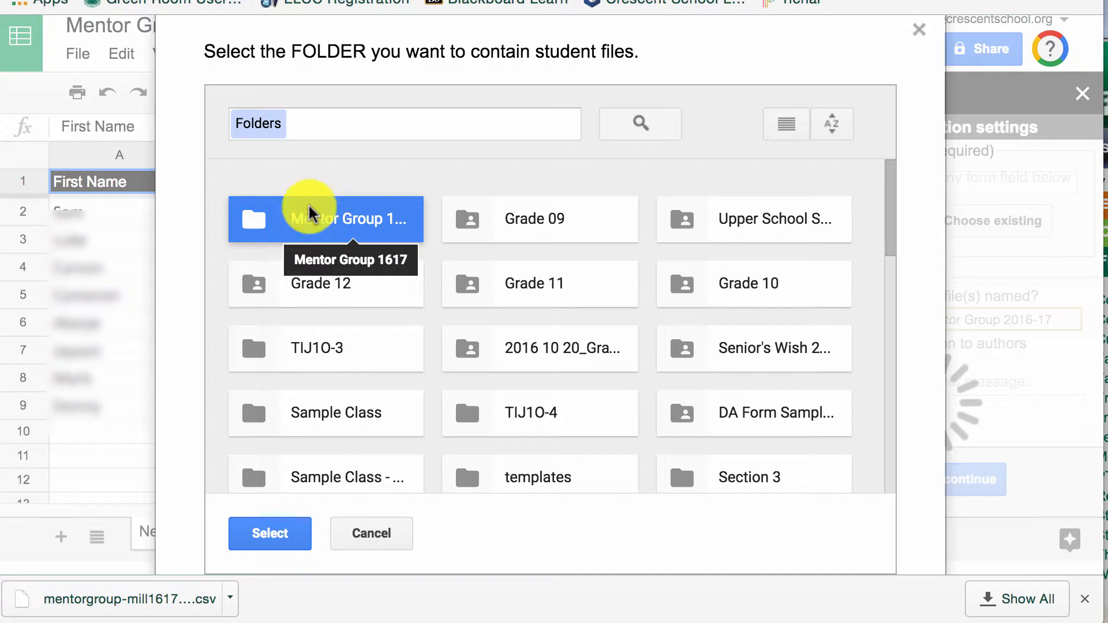
click(270, 547)
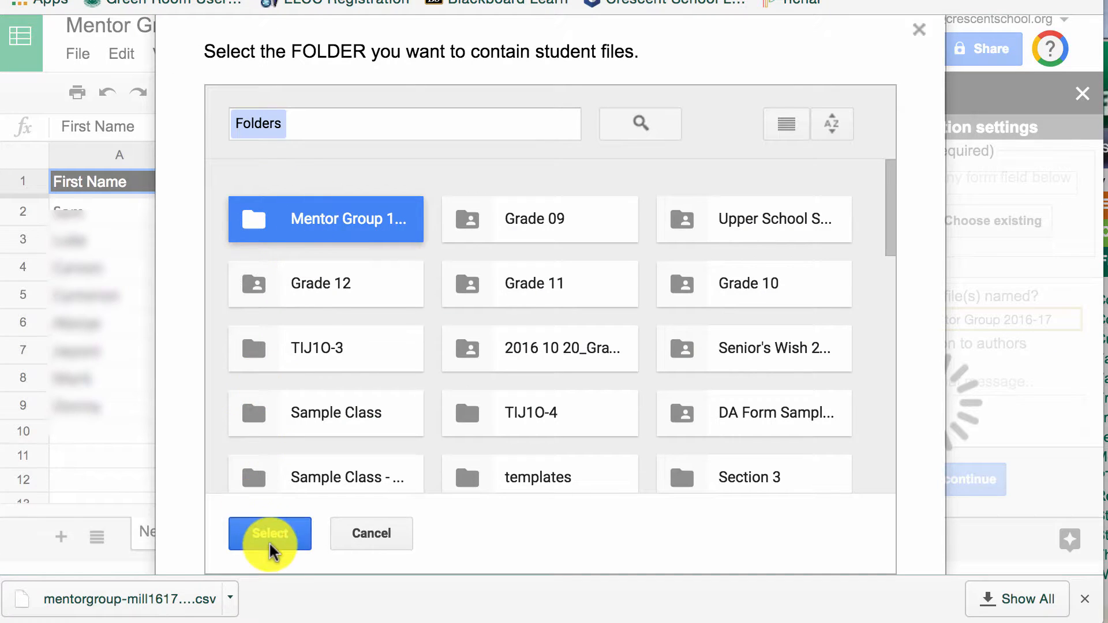
Shorten the student file naming pattern to "$lastName, $firstName" and save the file settings without sharing notifications or a personal message.
scroll(905, 328, down, 2)
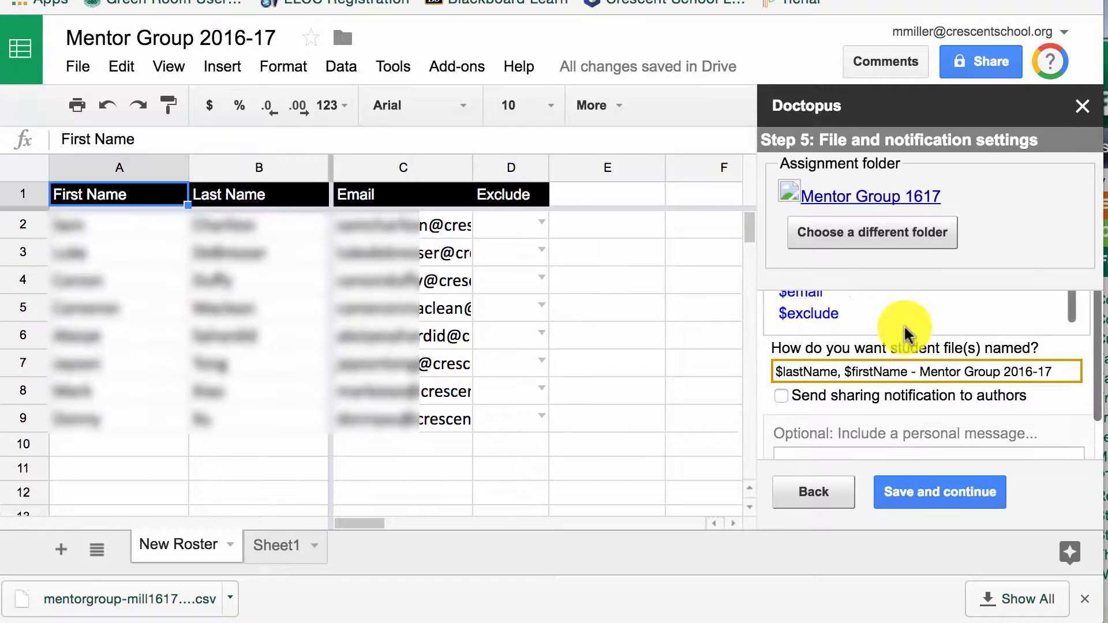
click(908, 369)
drag(907, 372, 1087, 369)
key(BackSpace)
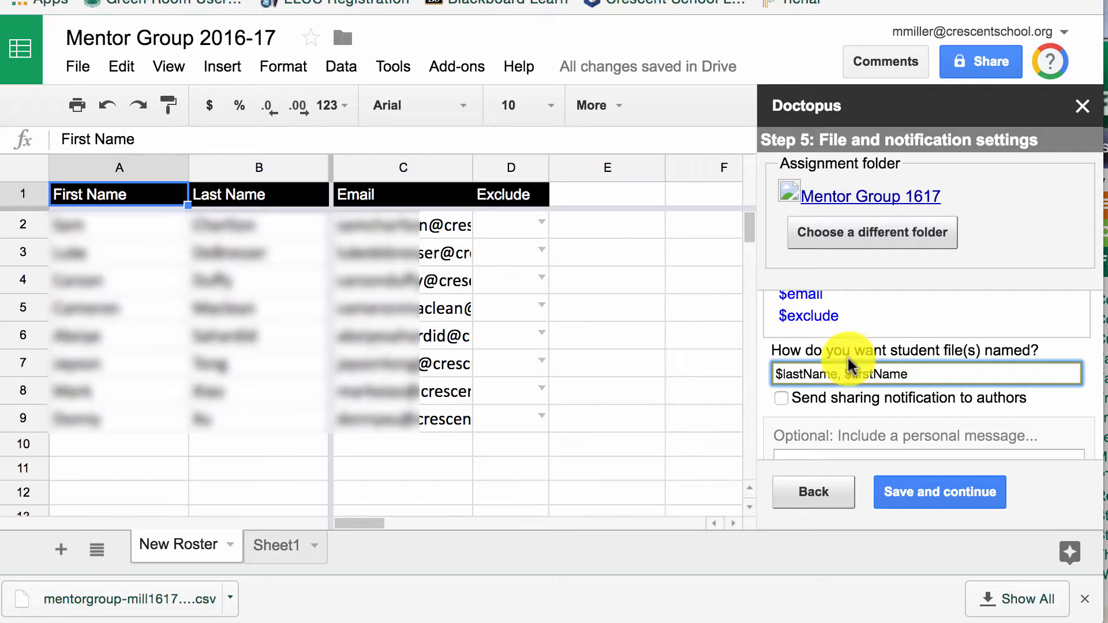
scroll(865, 376, down, 3)
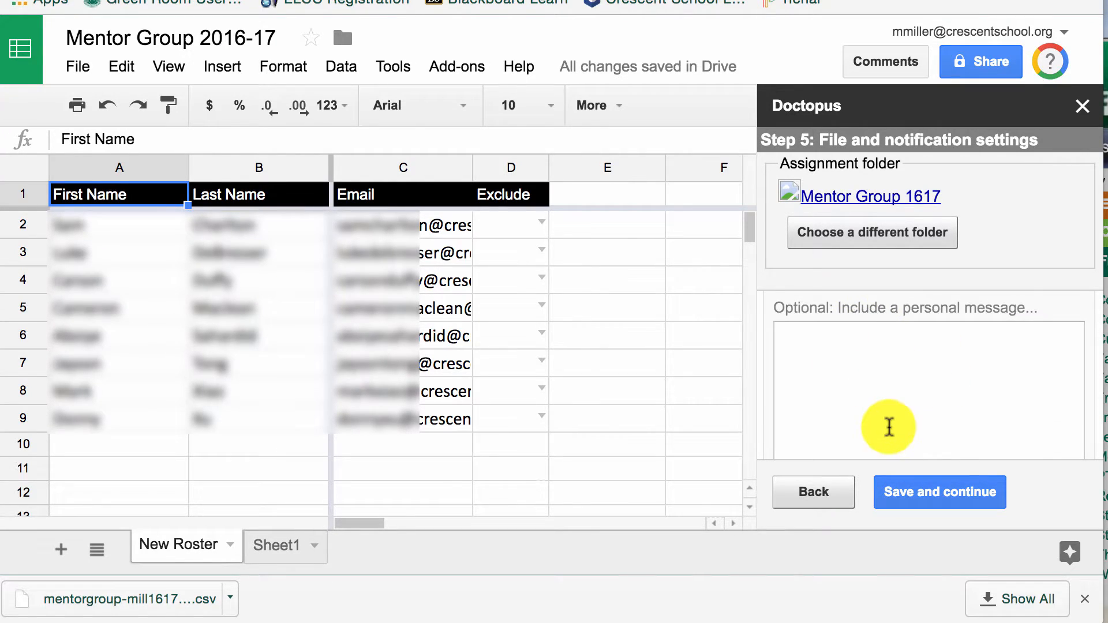
scroll(889, 427, down, 1)
scroll(889, 426, up, 2)
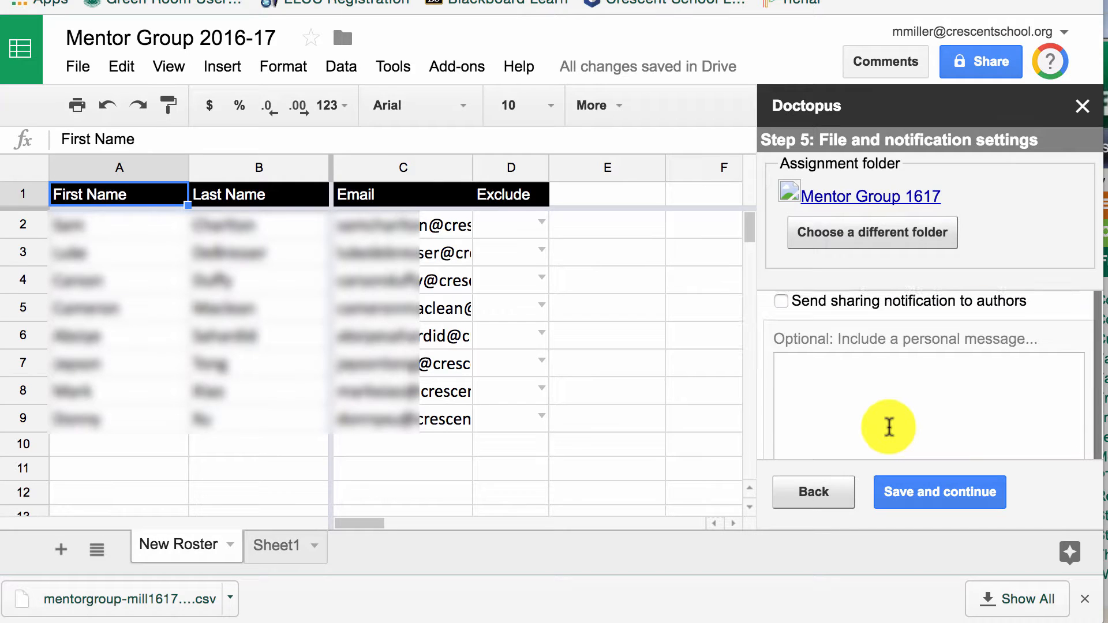
click(900, 482)
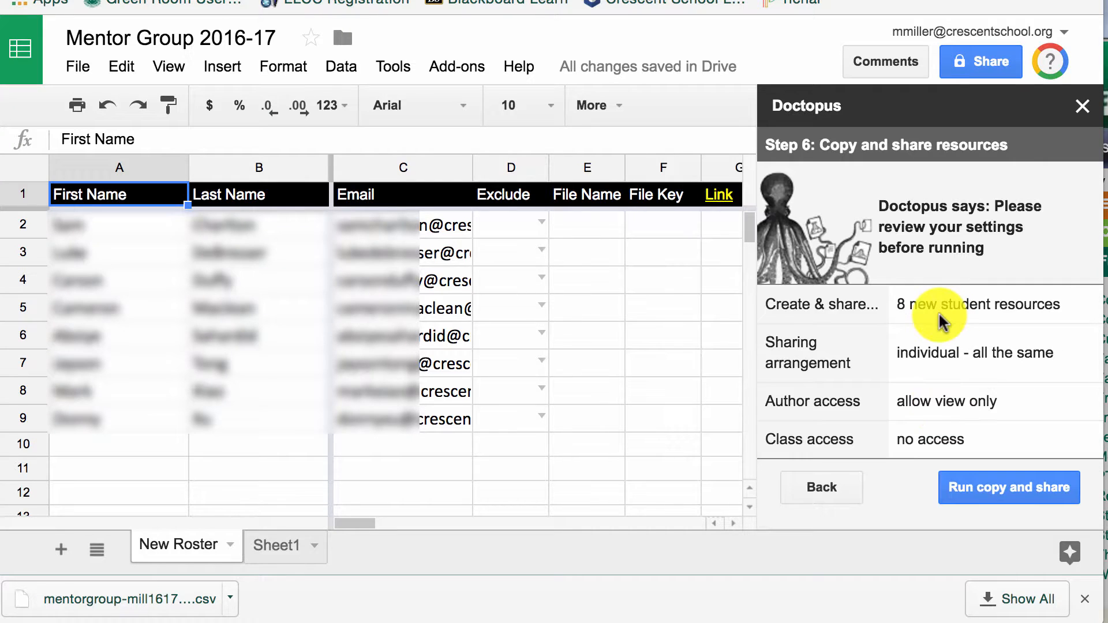
Review the assignment settings summary, including access, template and notifications, and run the copy and share for the roster.
scroll(938, 312, down, 1)
scroll(938, 311, up, 1)
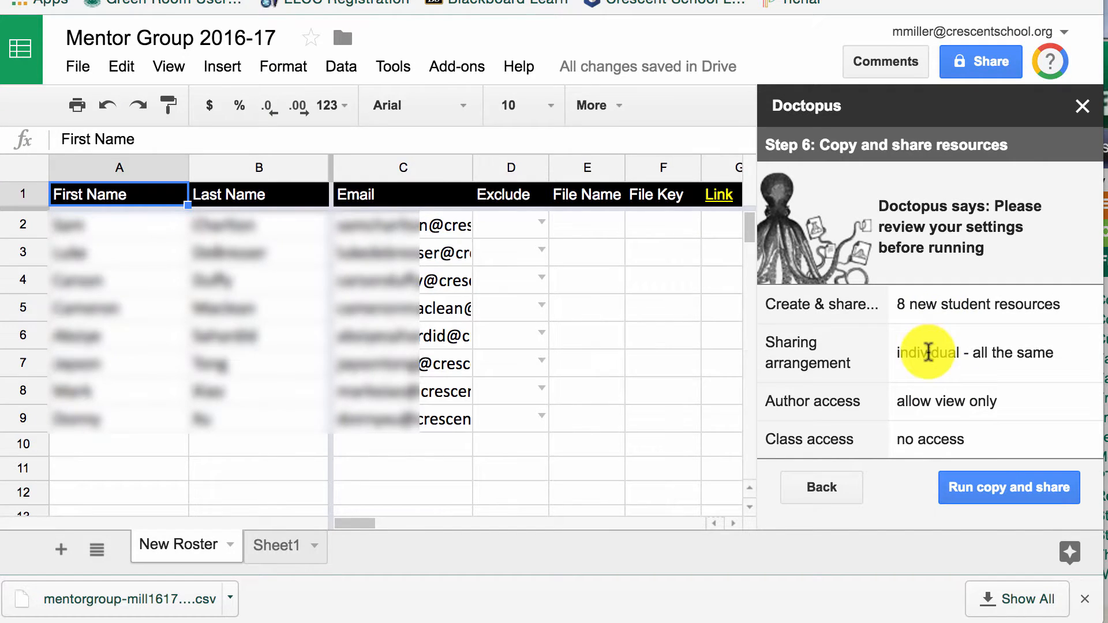
scroll(927, 353, down, 3)
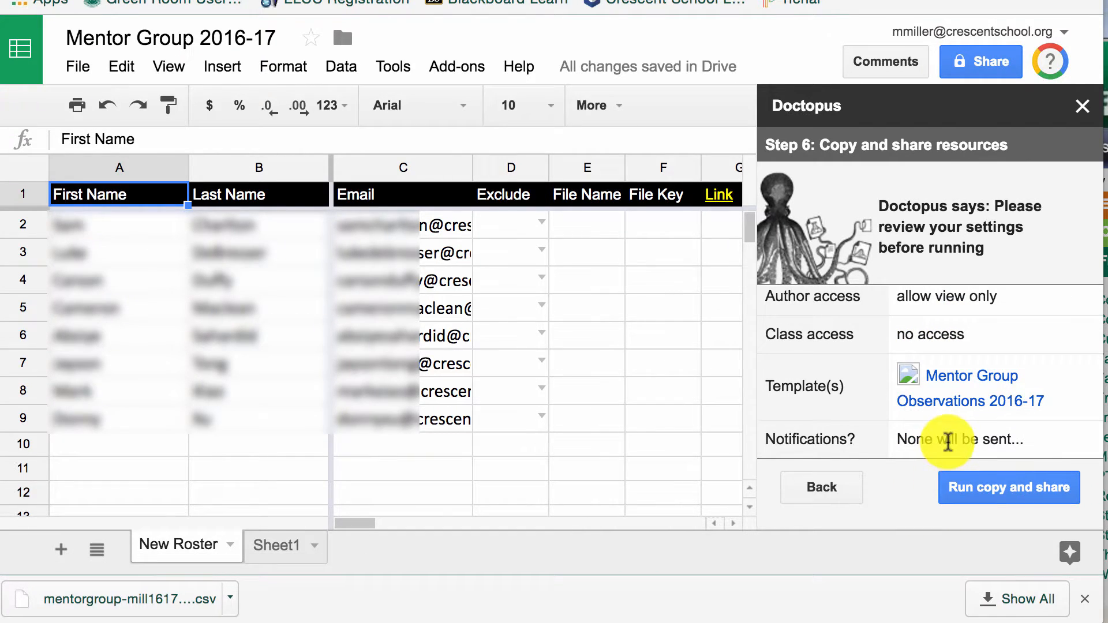
click(984, 488)
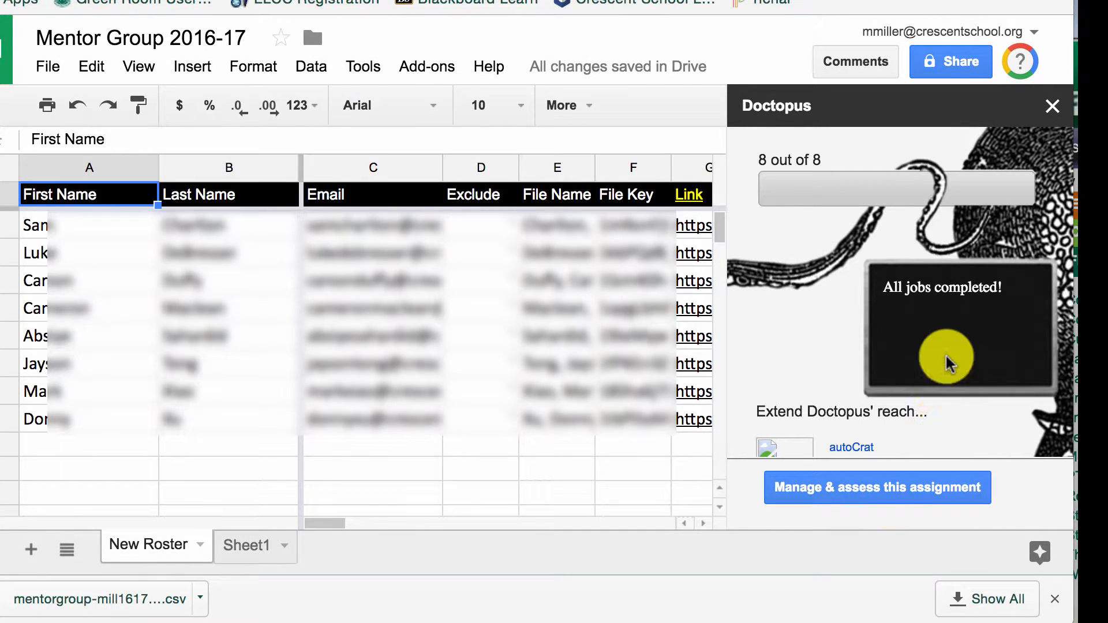
Close Doctopus, switch to Google Drive, and open the Mentor Group 1617 folder inside DocAppender to check the student files.
click(1053, 109)
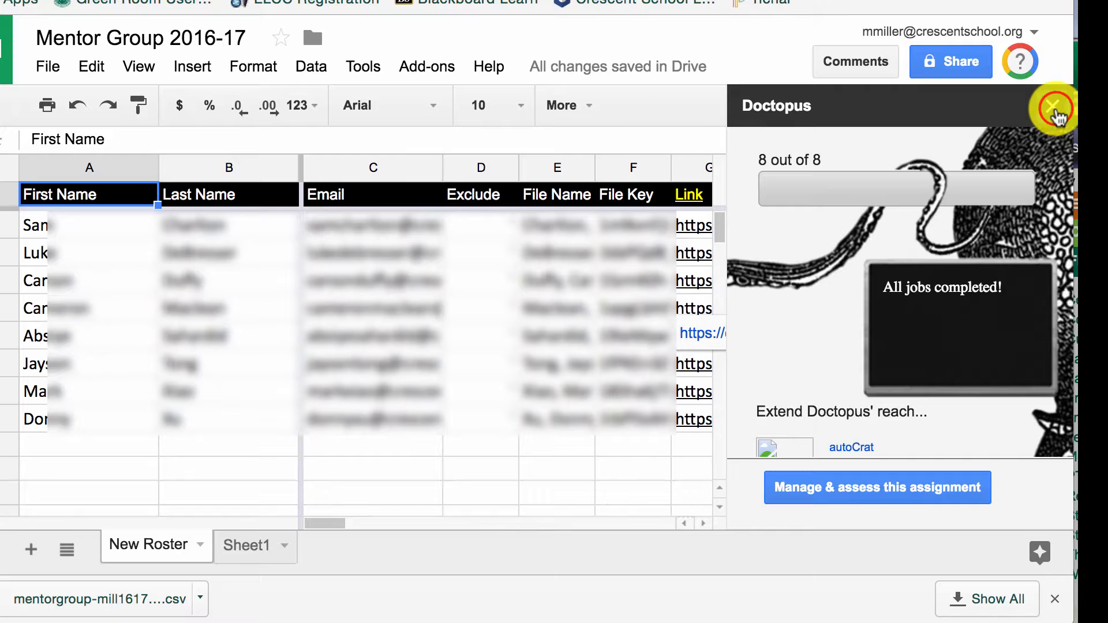
click(237, 0)
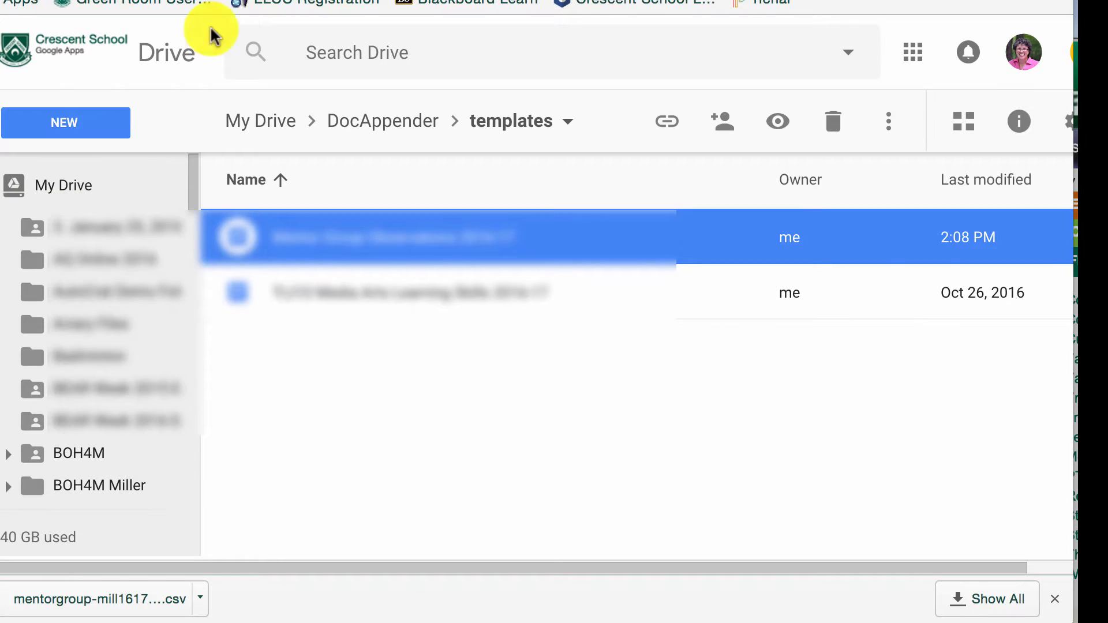
click(111, 220)
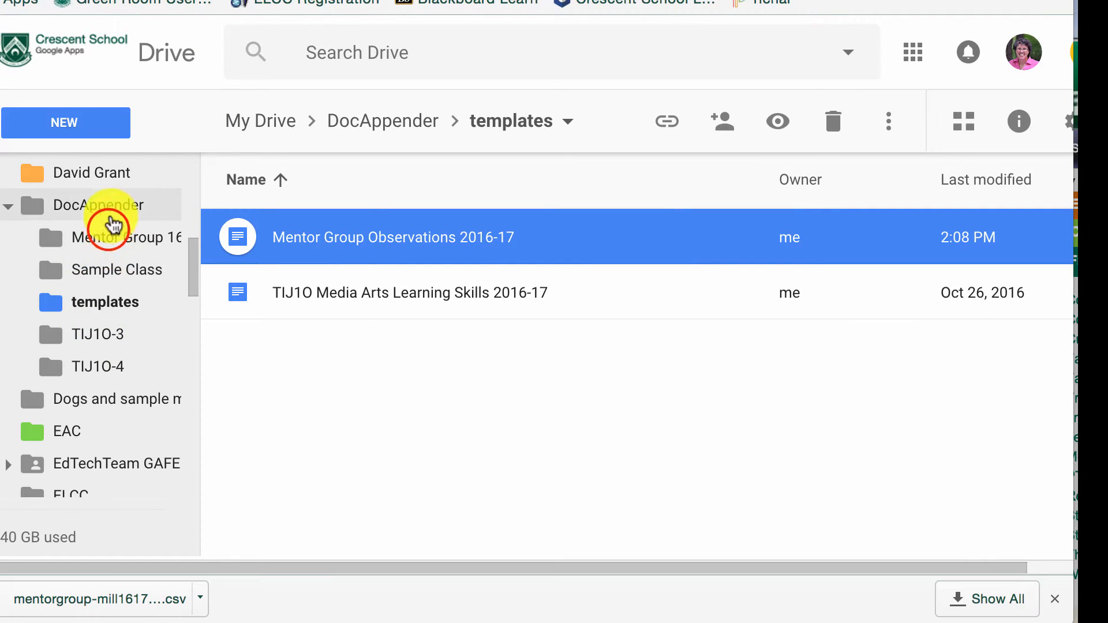